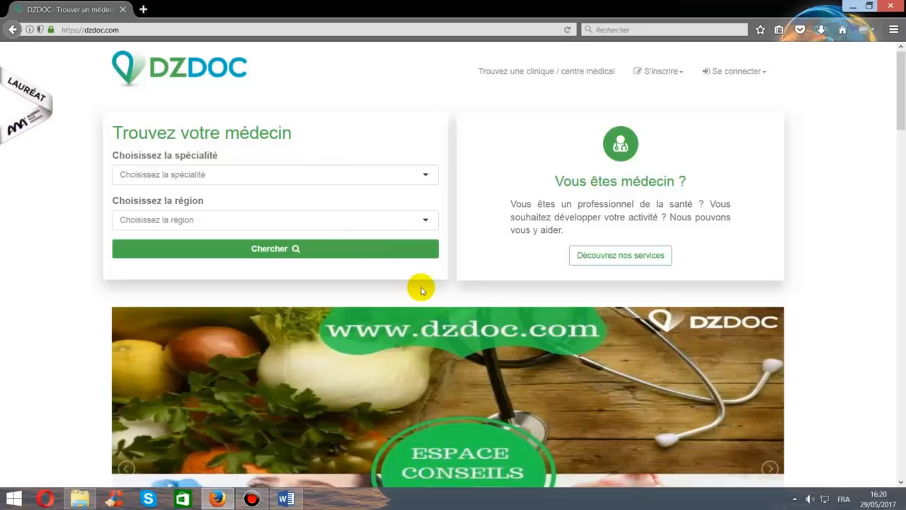
- Sign in as Médecin to the DZDOC doctor space with the account email and password
click(756, 73)
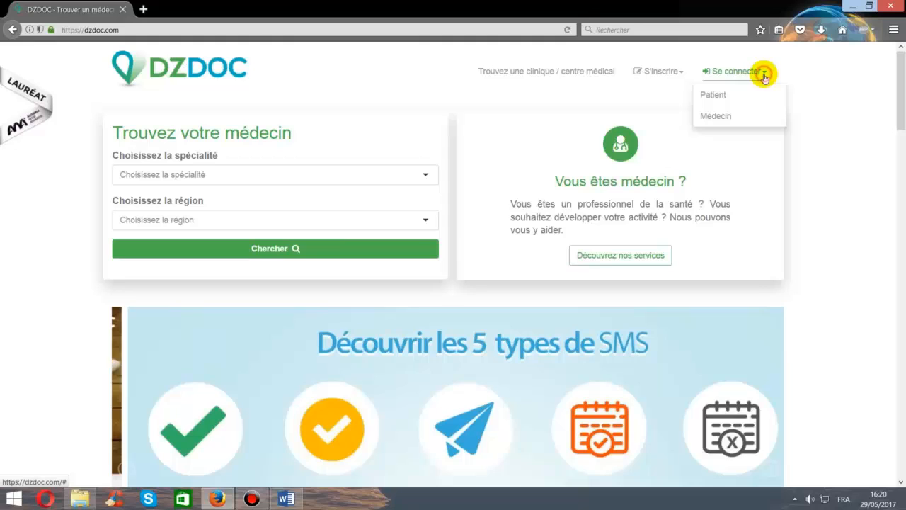
click(726, 117)
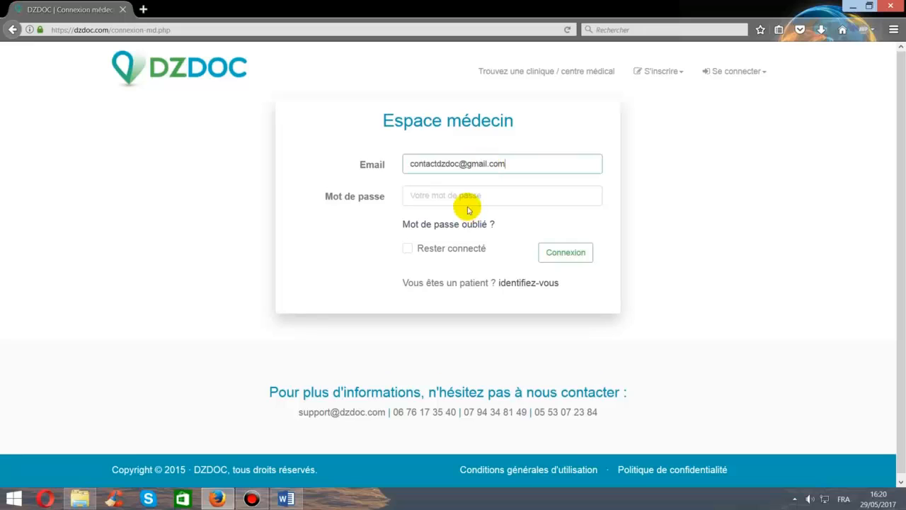
click(466, 196)
text(•••••)
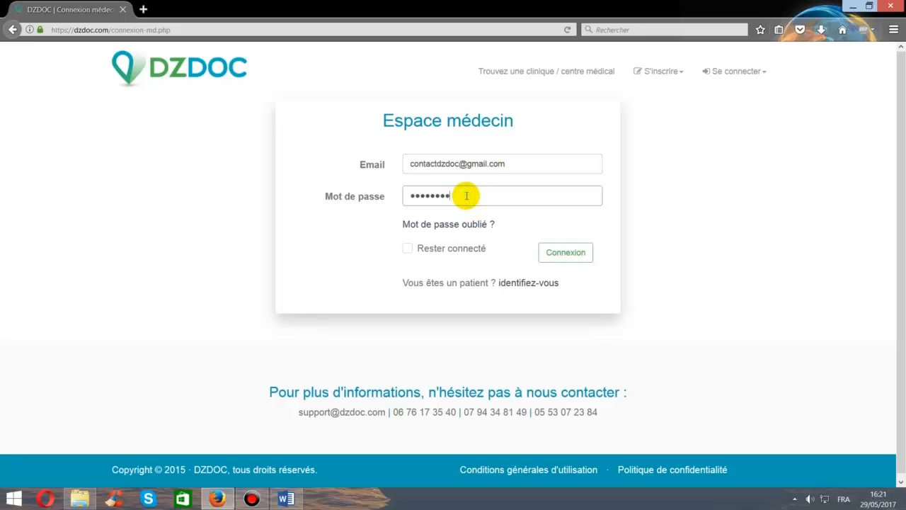
click(584, 264)
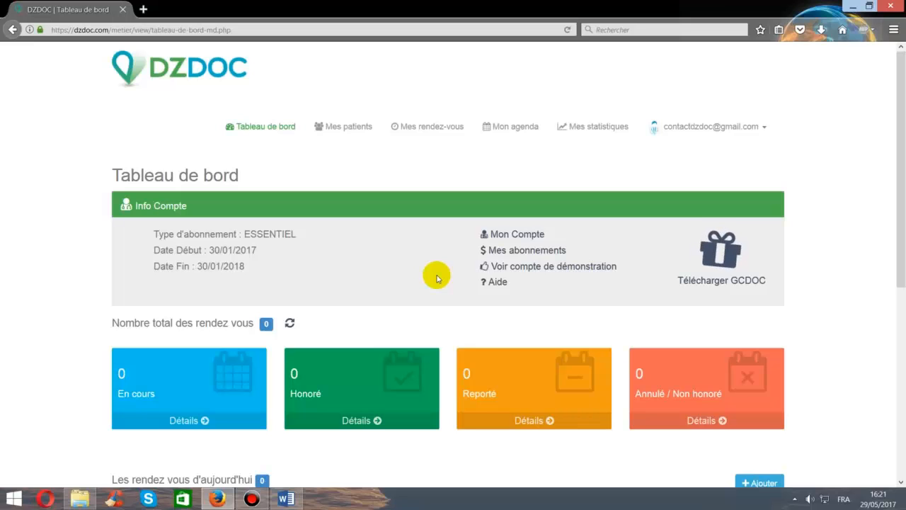
- Download and save the GCDOC standard version installer, then highlight the GCDOC PRO availability note
click(722, 261)
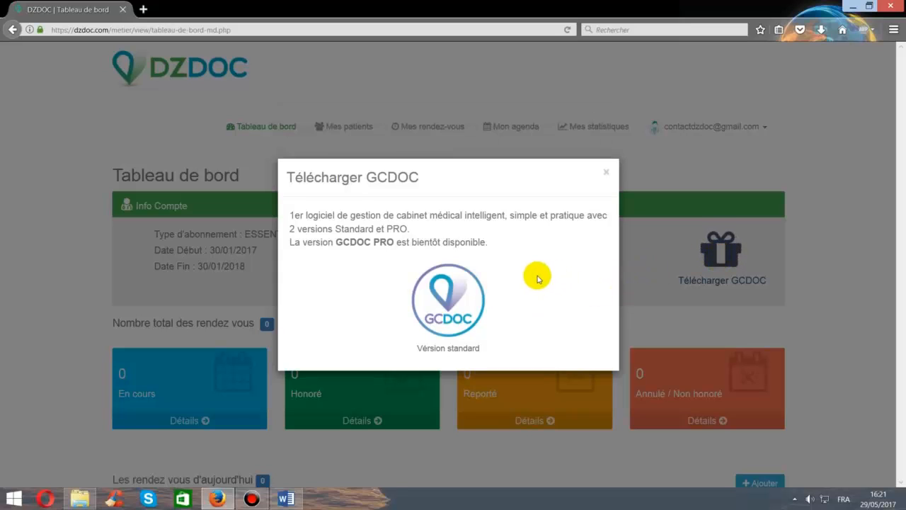
click(455, 299)
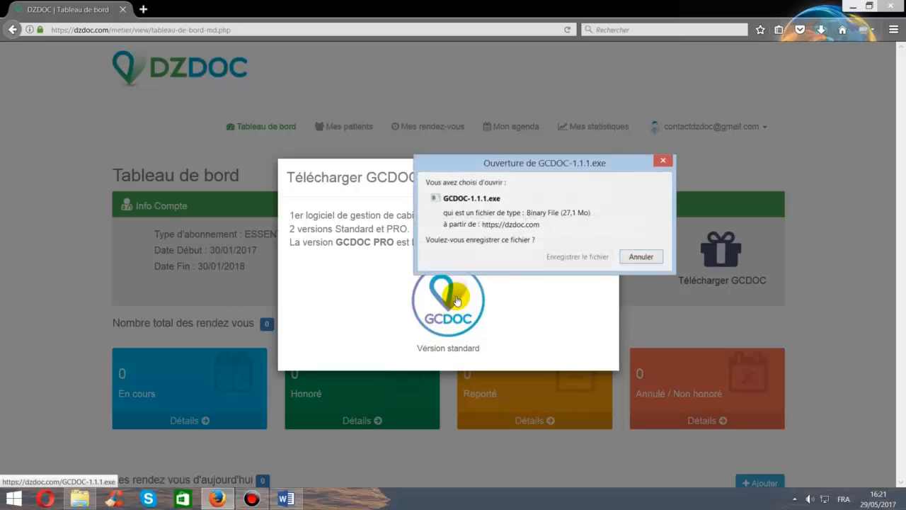
click(577, 256)
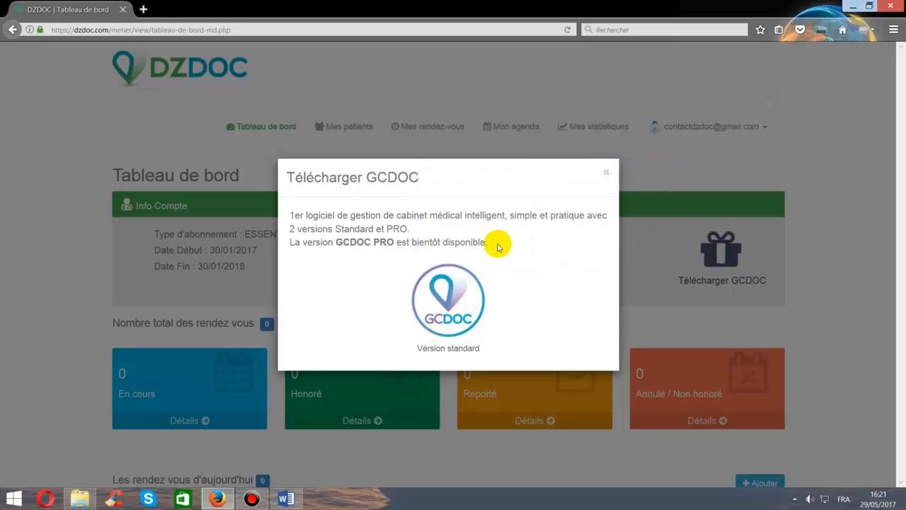
drag(498, 246, 290, 245)
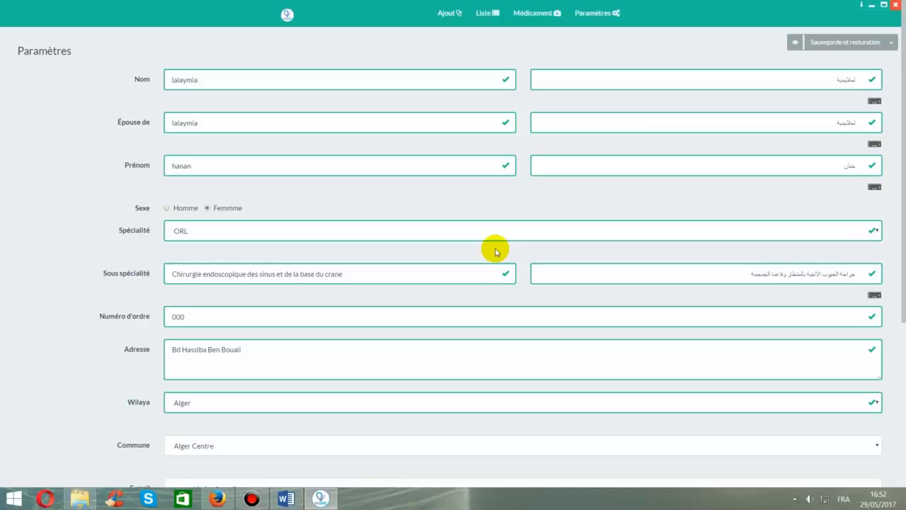
click(425, 83)
key(Tab)
key(Tab)
key(Tab)
key(Tab)
key(Tab)
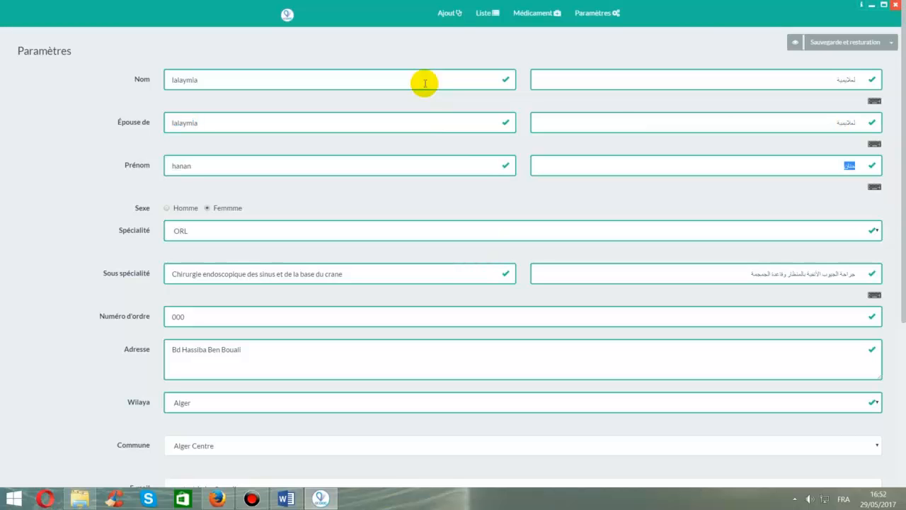
click(874, 186)
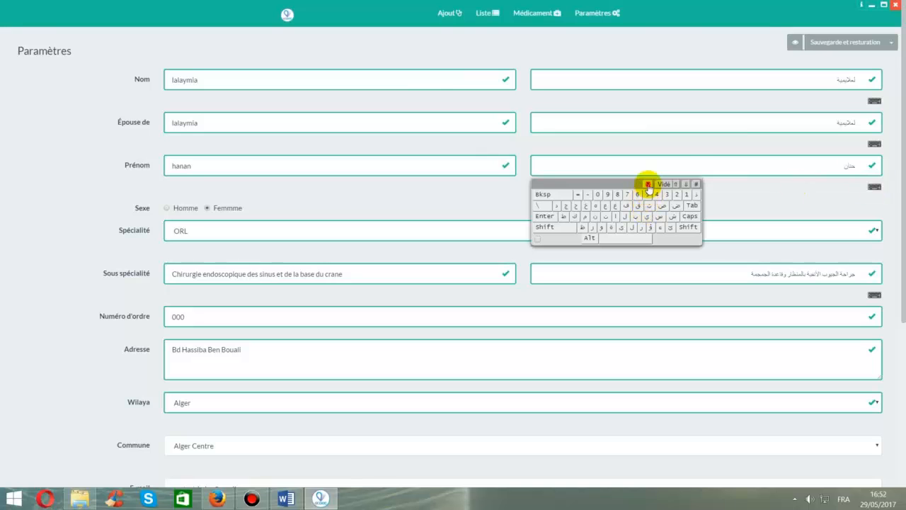
click(647, 184)
scroll(404, 200, down, 2)
scroll(305, 149, down, 1)
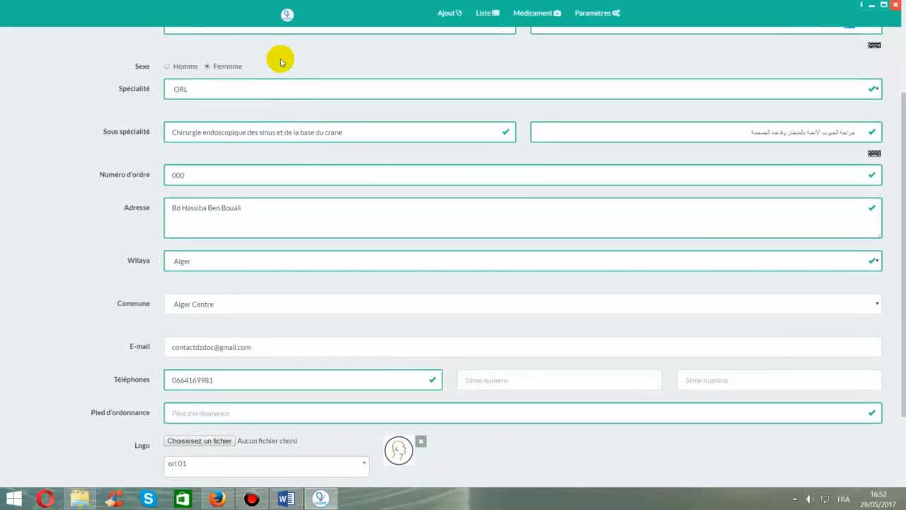
click(295, 87)
click(296, 89)
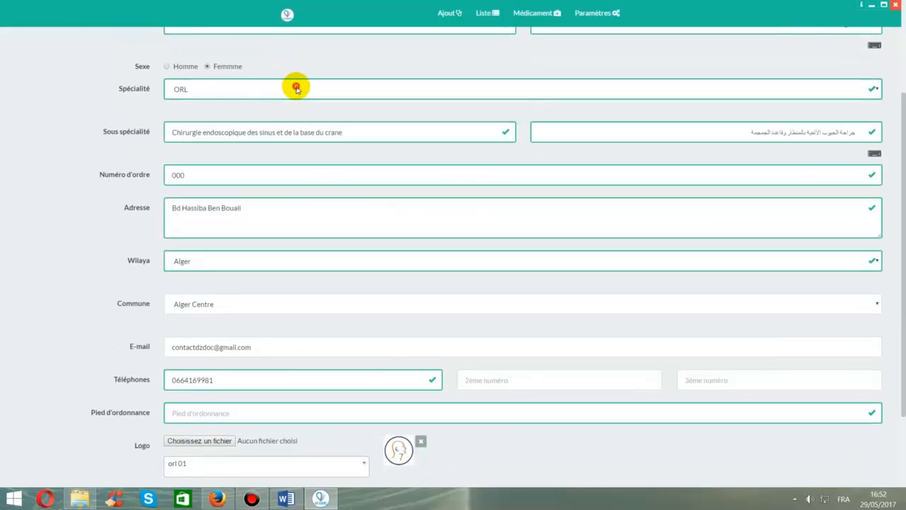
click(354, 131)
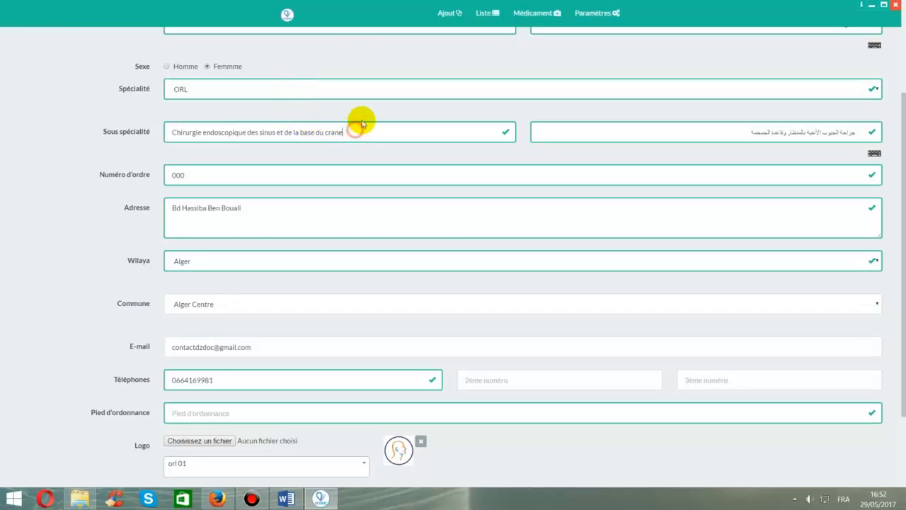
key(Tab)
key(Tab)
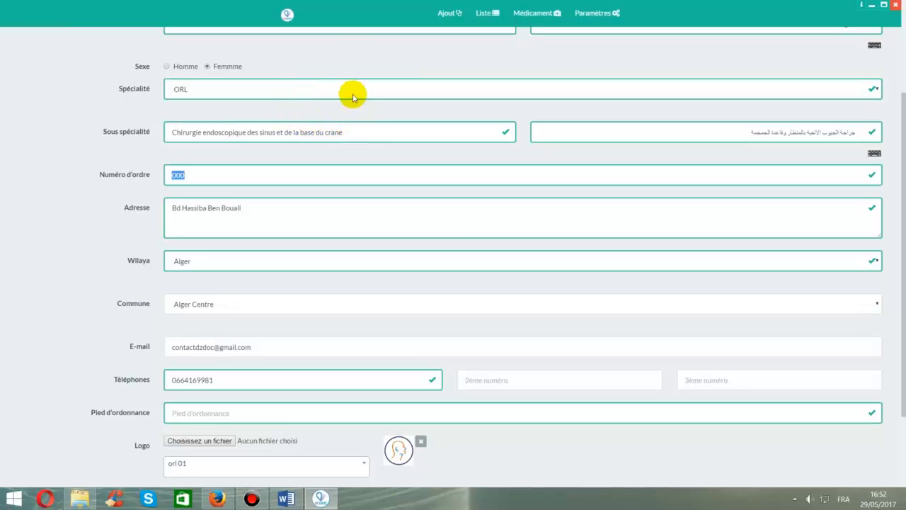
key(Tab)
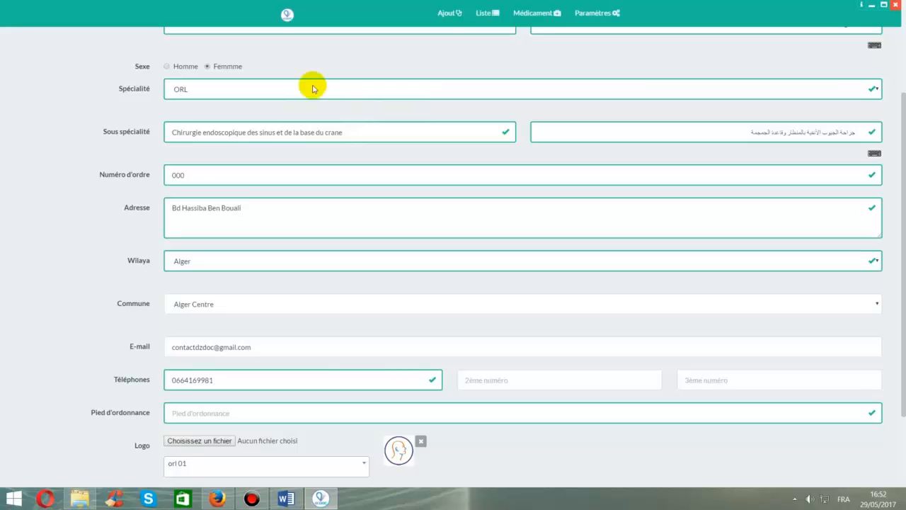
scroll(192, 174, down, 1)
scroll(206, 242, down, 1)
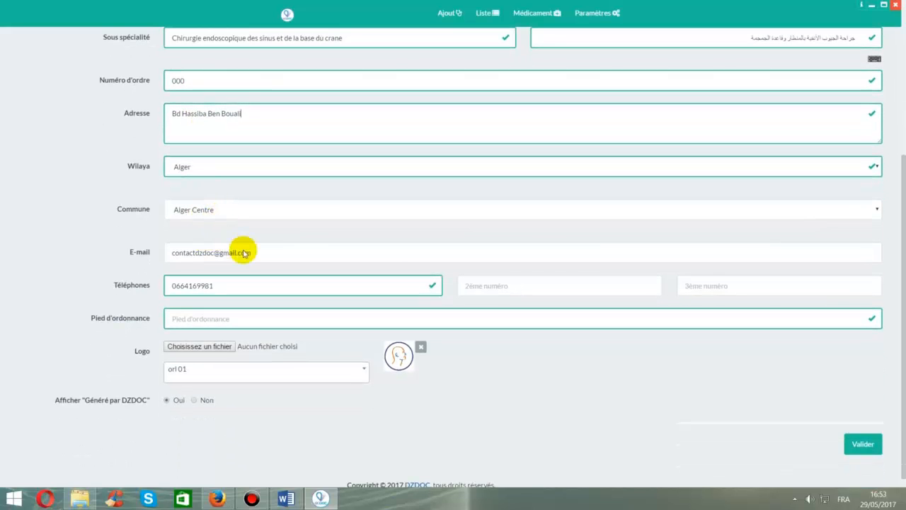
click(272, 260)
scroll(273, 261, down, 1)
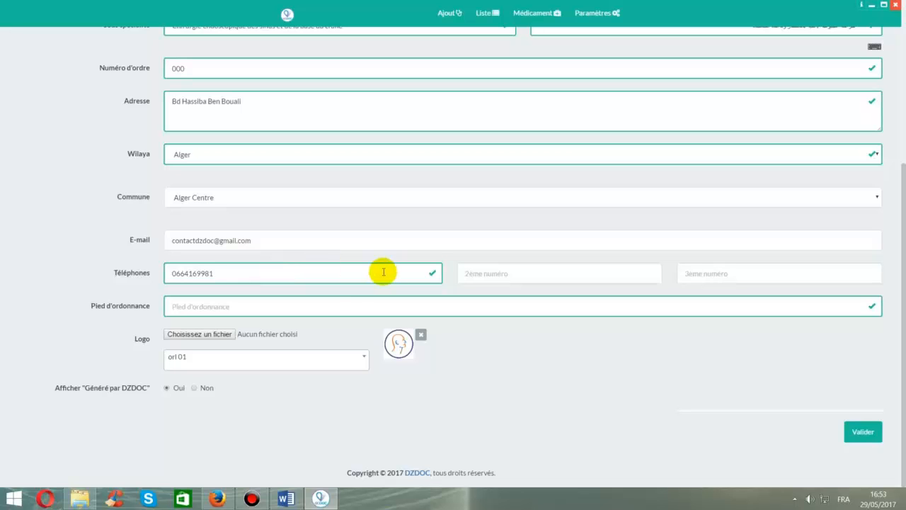
click(329, 313)
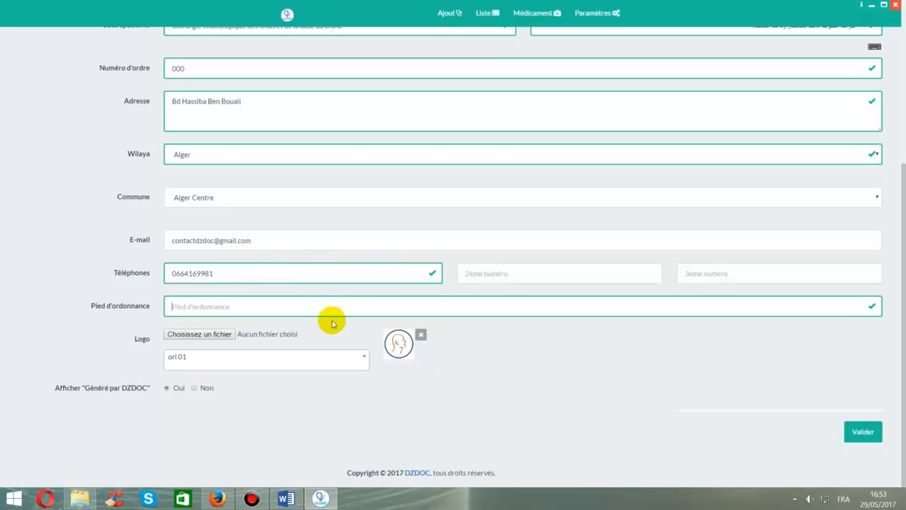
- Set the prescription logo to orl 02, keep 'Généré par DZDOC' on Oui, and save
click(208, 354)
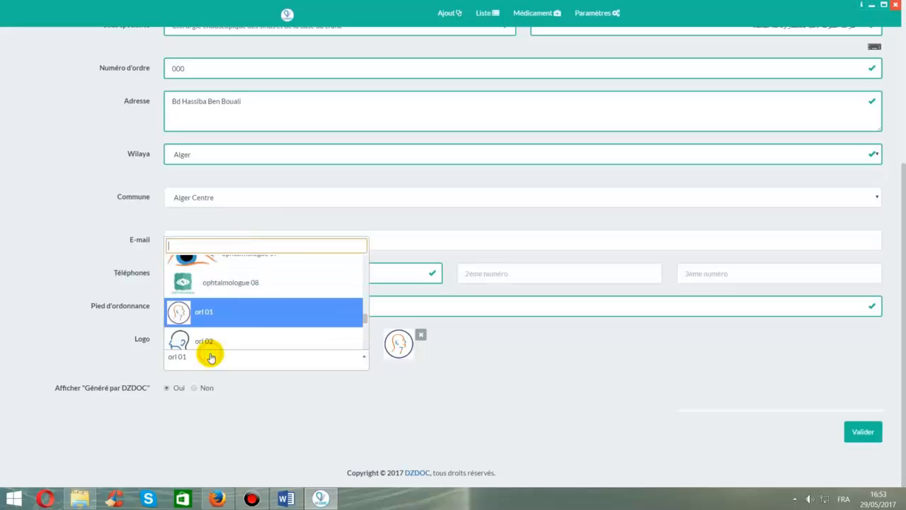
scroll(301, 274, up, 1)
scroll(301, 276, down, 3)
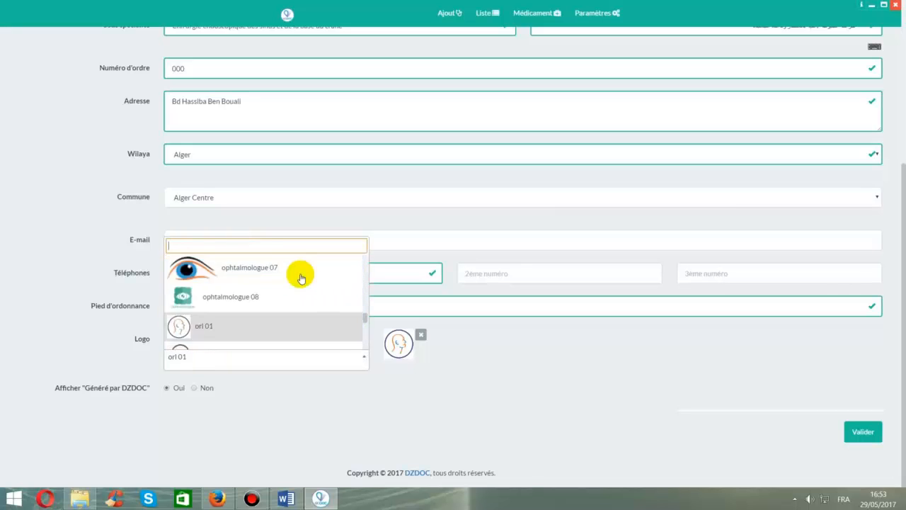
scroll(301, 277, up, 2)
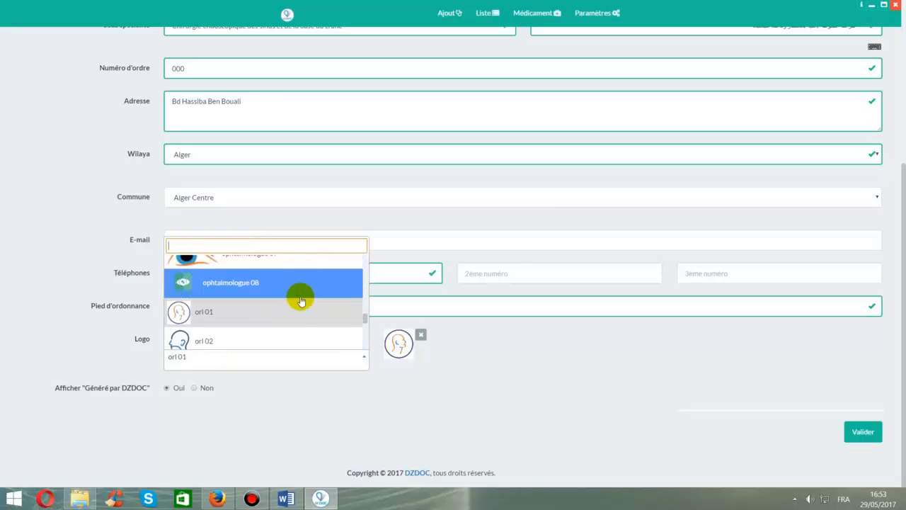
click(252, 335)
click(207, 333)
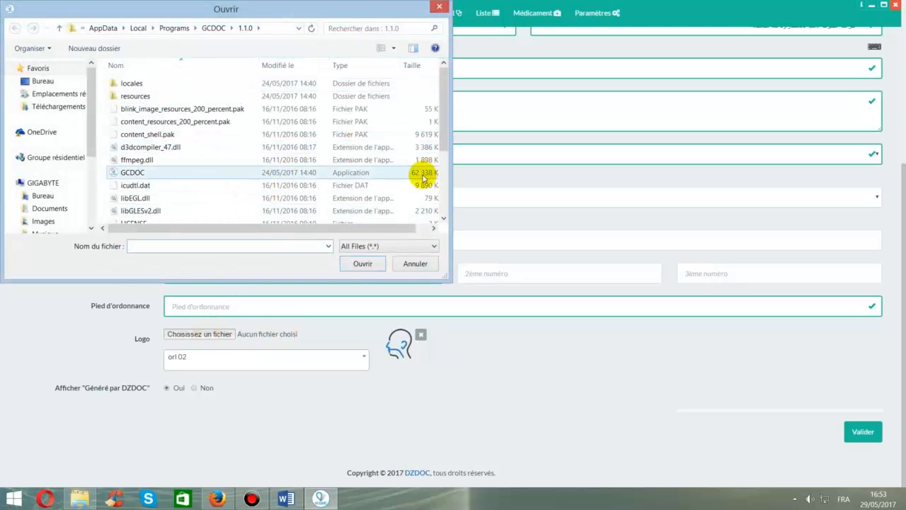
click(416, 262)
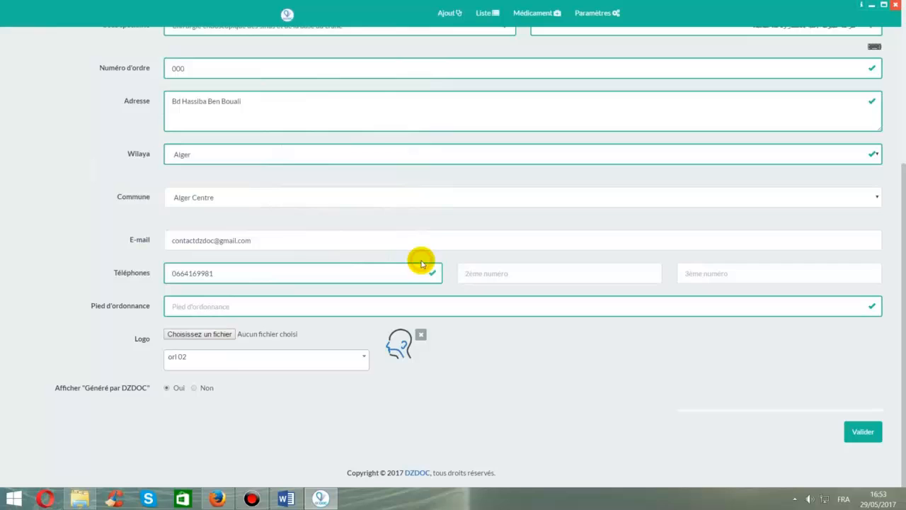
click(195, 388)
click(176, 392)
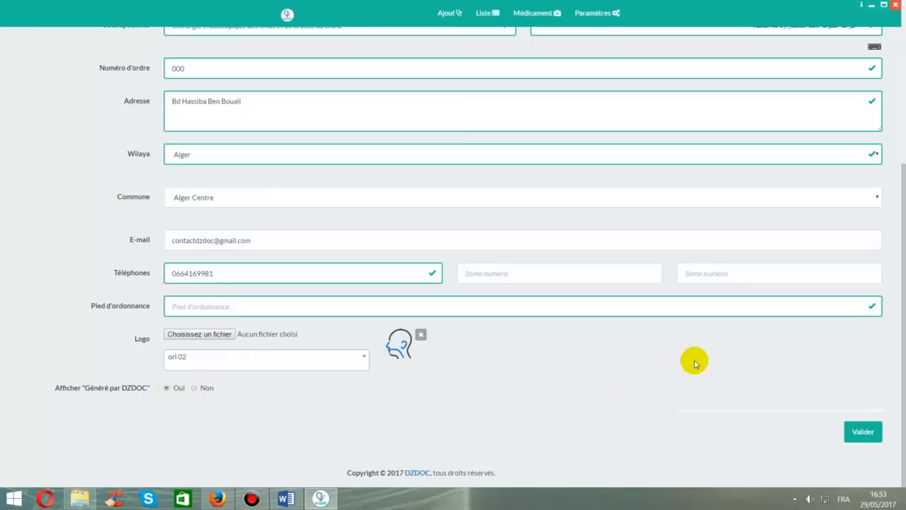
click(859, 433)
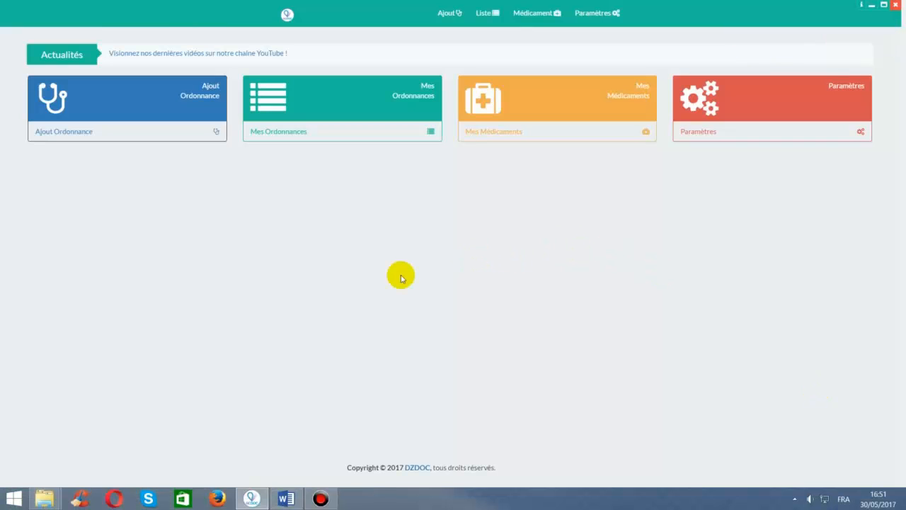
- Preview the sample prescription in Impression Ordonnance, close it without printing, and open Médicament
click(785, 111)
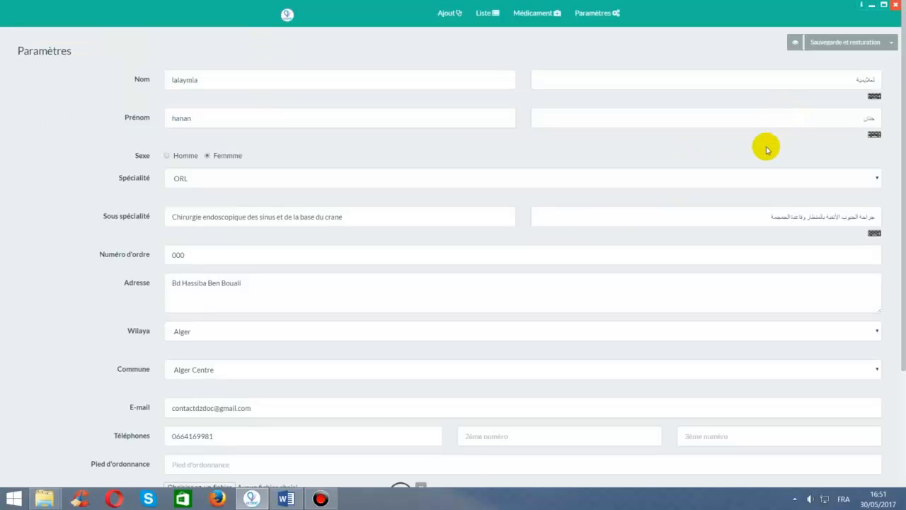
click(797, 44)
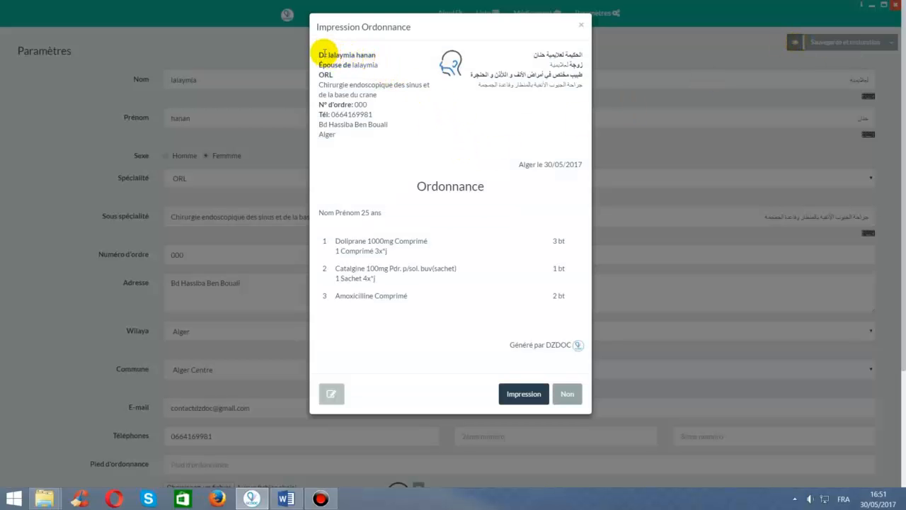
drag(320, 55, 425, 138)
click(425, 139)
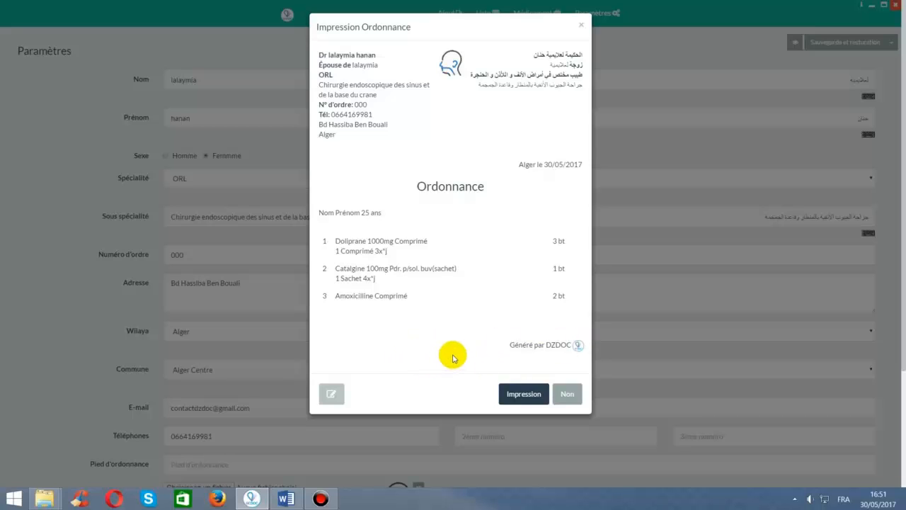
click(570, 393)
click(547, 15)
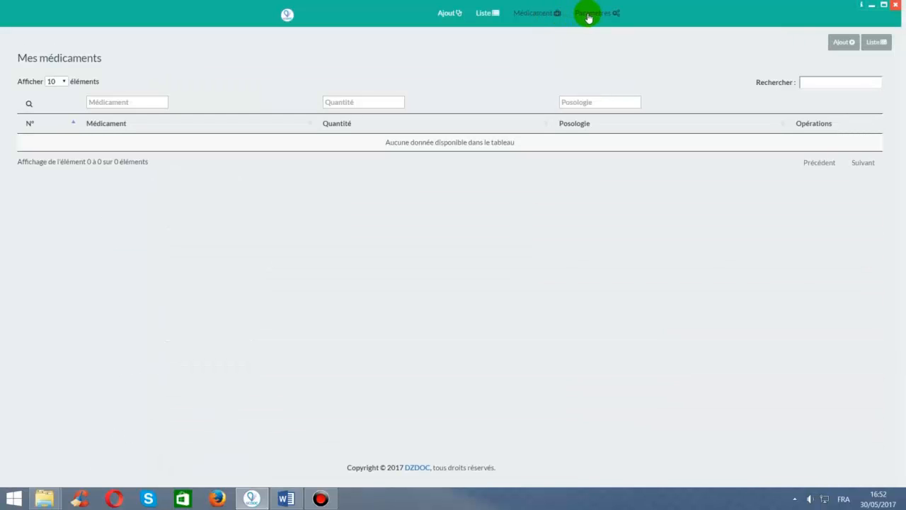
- Return to the home dashboard and open the Mes Médicaments tile
click(588, 16)
click(530, 13)
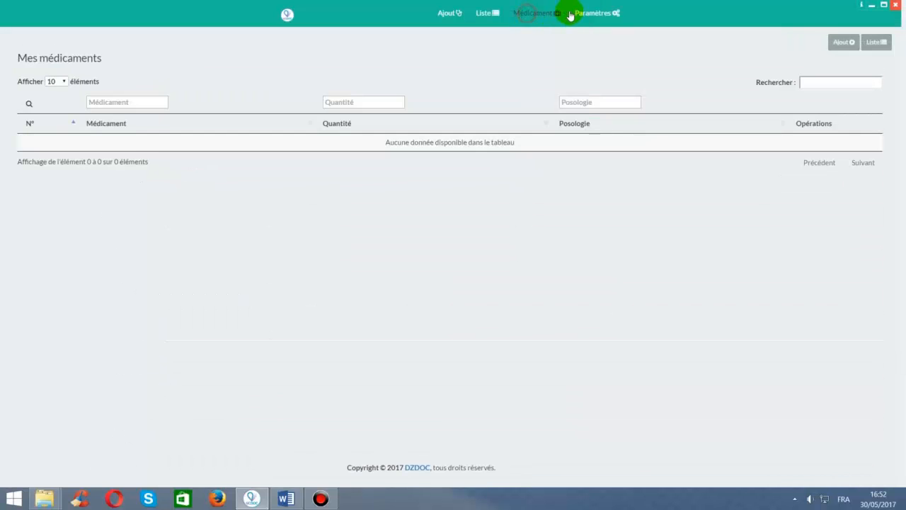
click(587, 14)
click(287, 14)
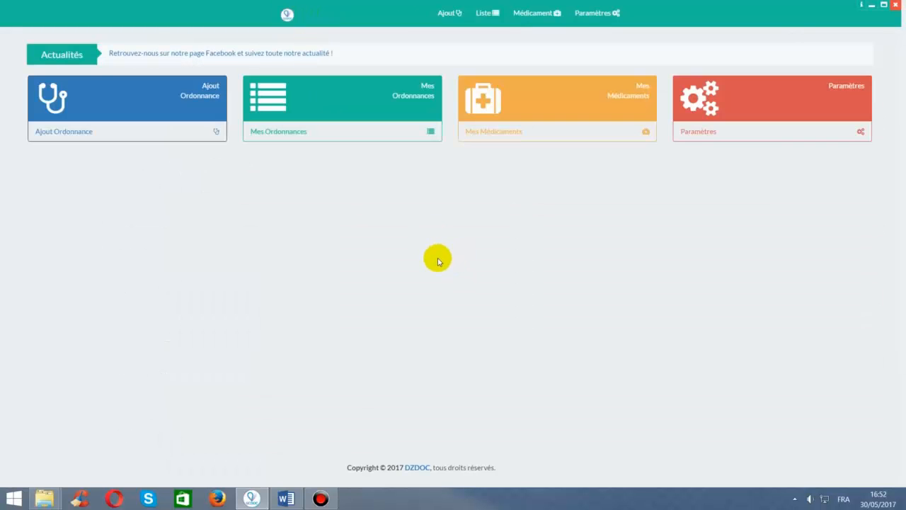
click(564, 114)
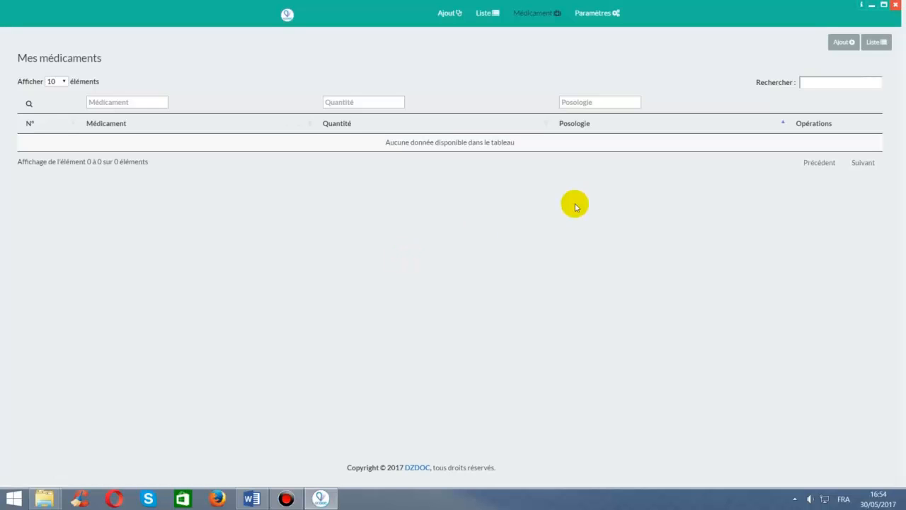
- Start a new medication named Solupred 20mg with form Comprimé
click(851, 45)
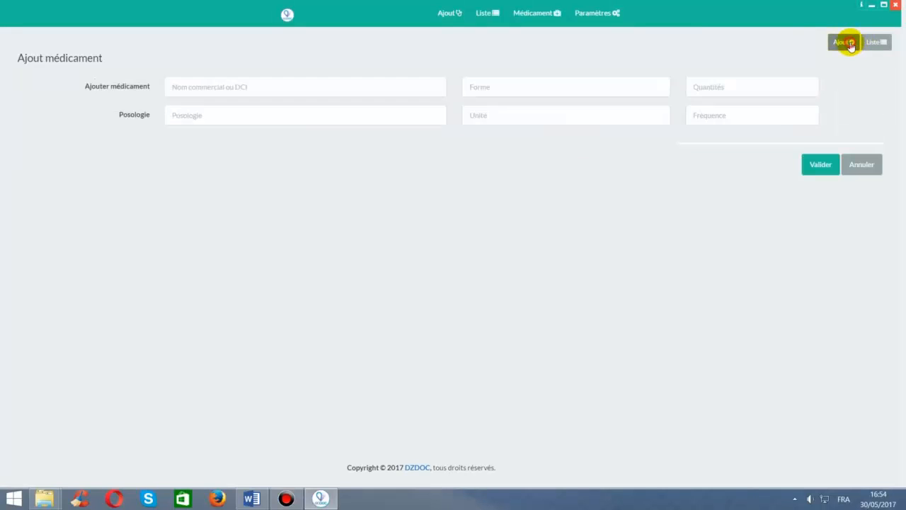
click(424, 86)
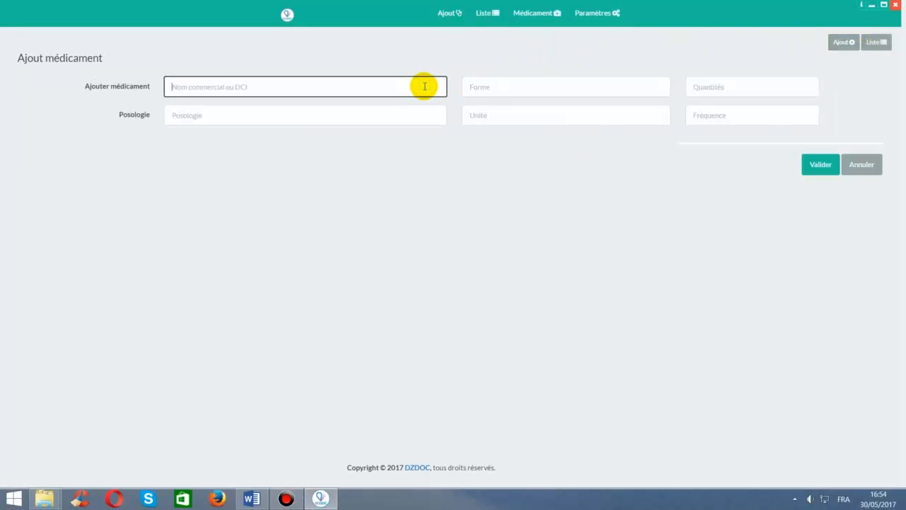
text(sol)
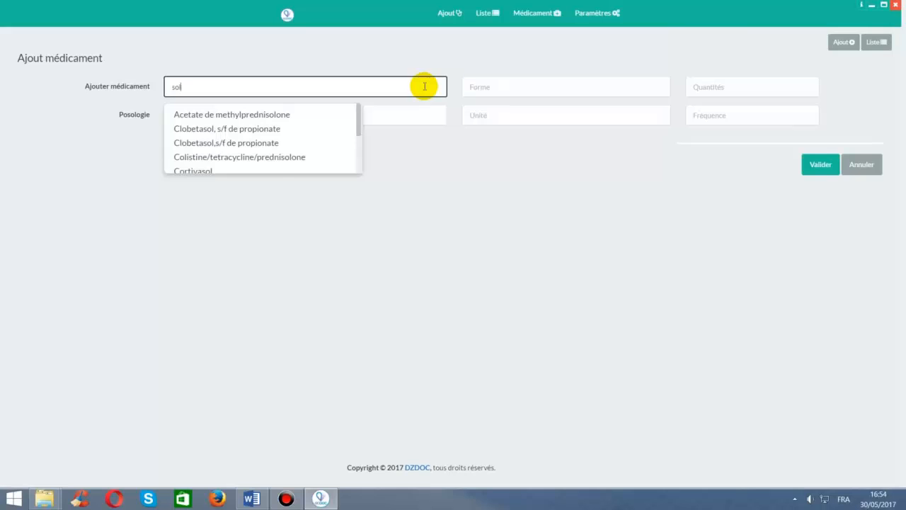
text(upr)
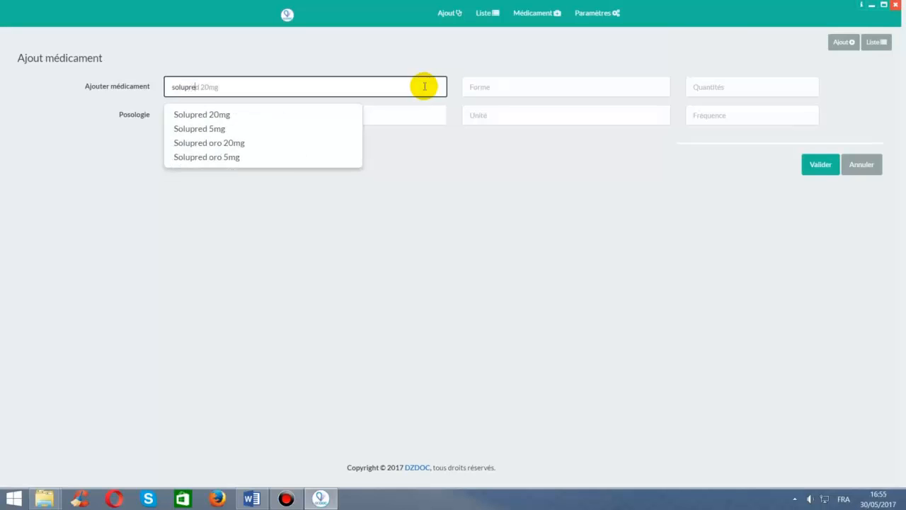
text(e)
key(Down)
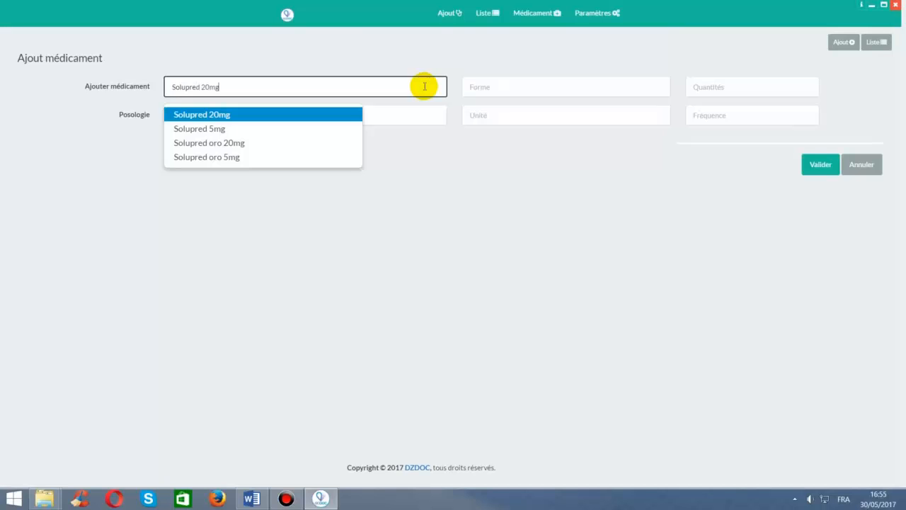
key(Tab)
text(com)
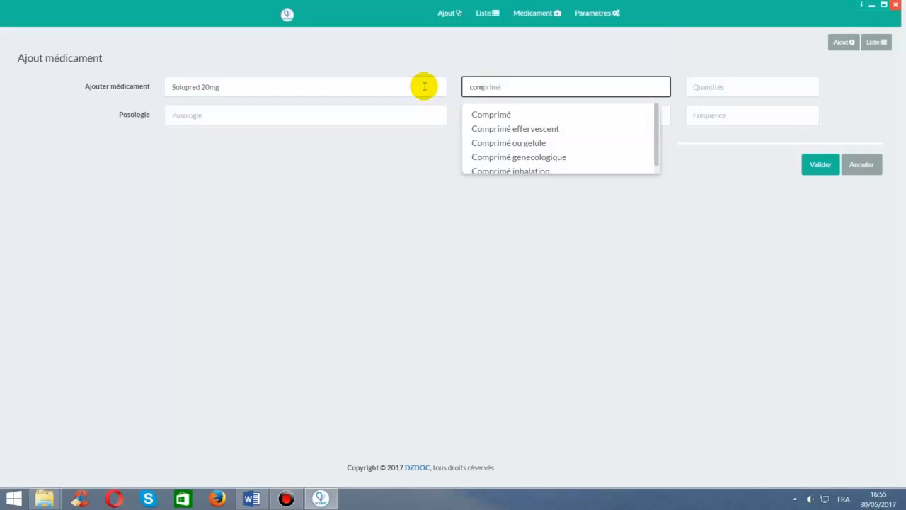
key(Down)
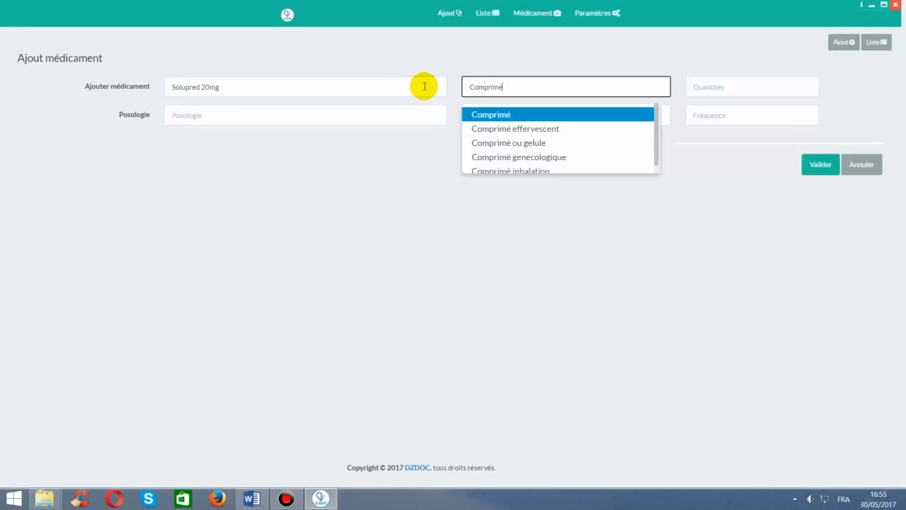
key(Tab)
- Set quantity 1 bt, dosage 2 Comprimé at 1*/j à jeun, and save the medication
text(1)
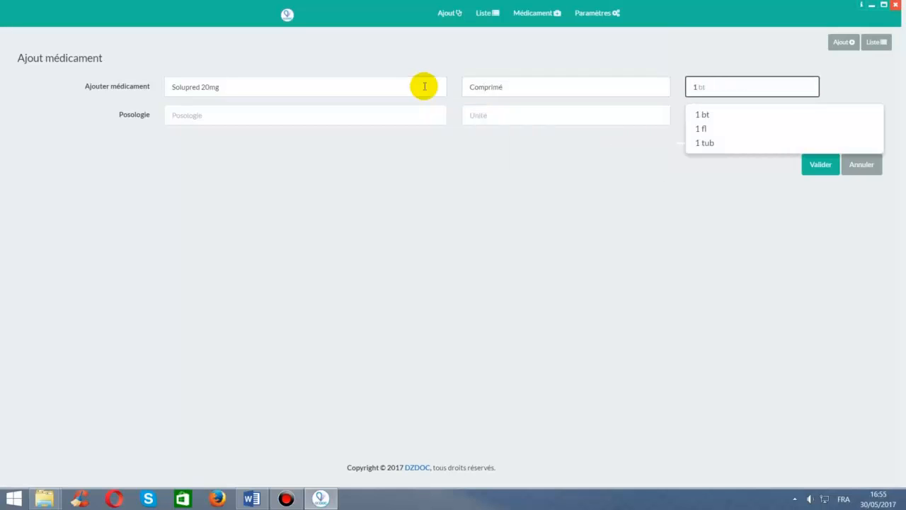
key(Down)
key(Tab)
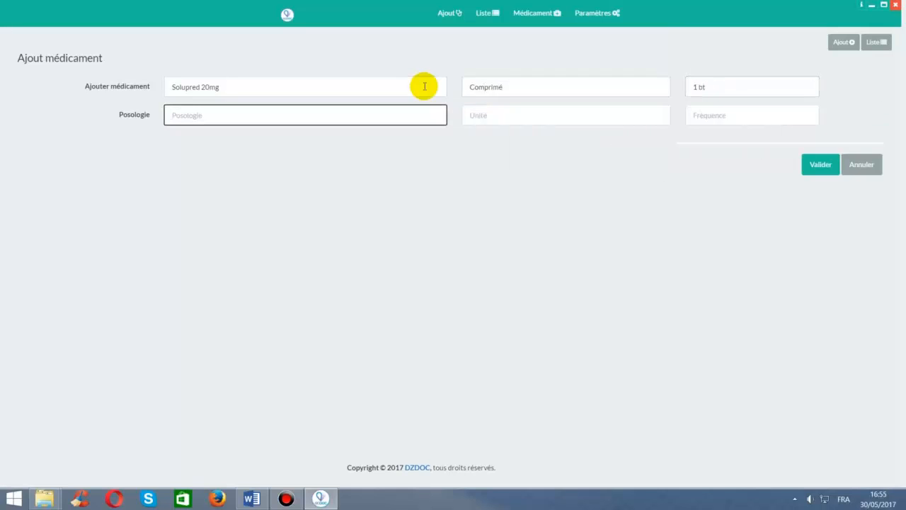
text(2)
key(Down)
key(Tab)
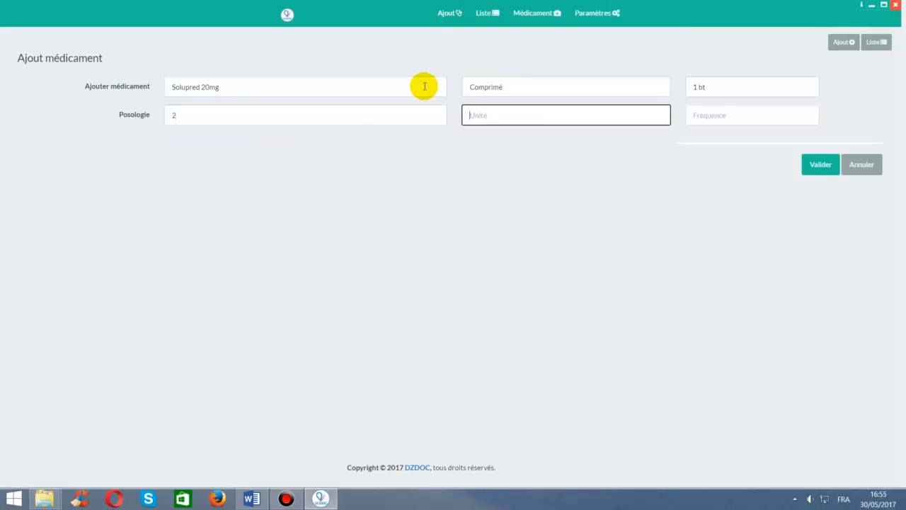
text(c)
key(Down)
key(Down)
key(Tab)
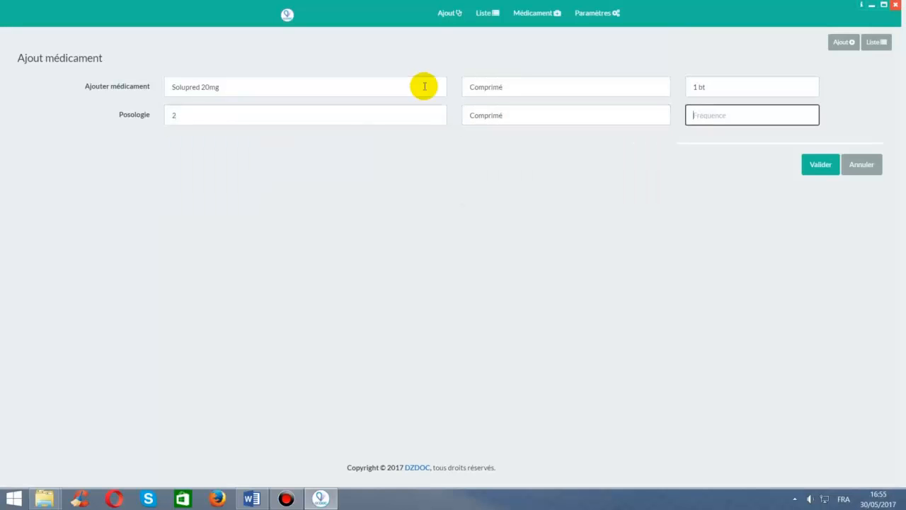
text(1*/j à jeu)
text(n)
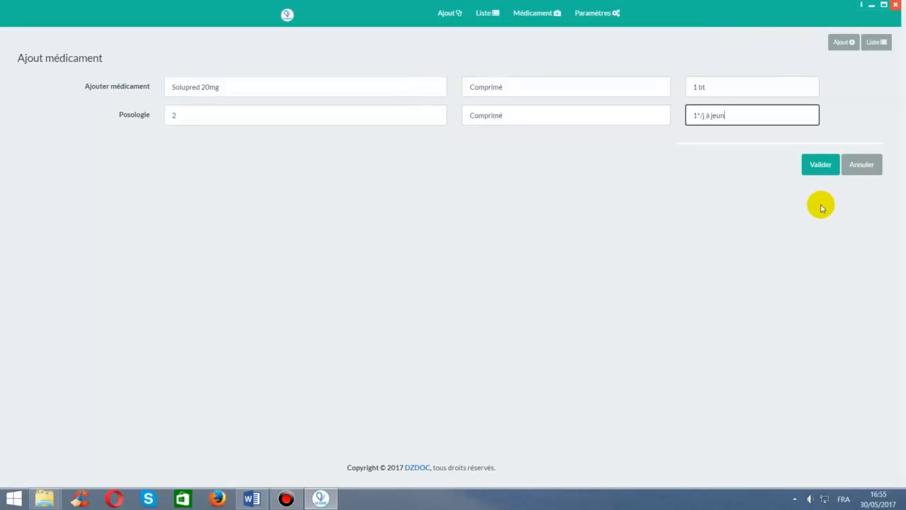
click(819, 167)
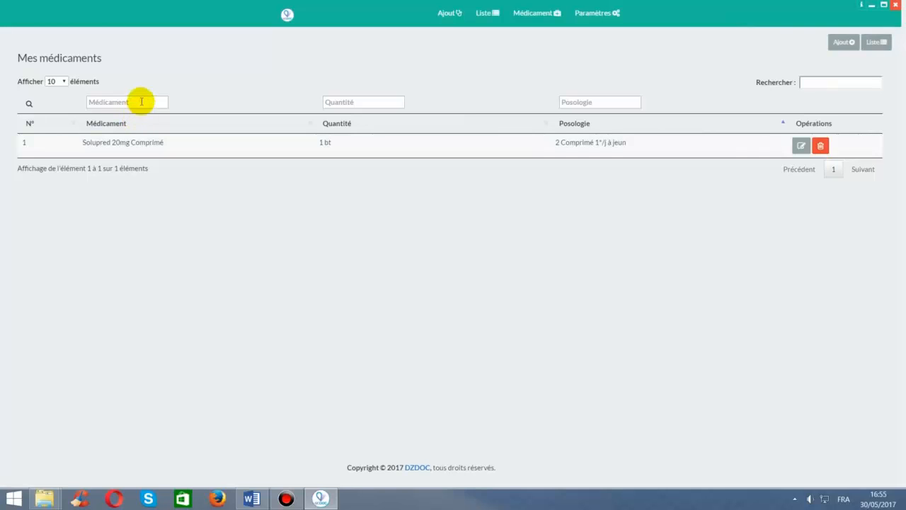
click(357, 100)
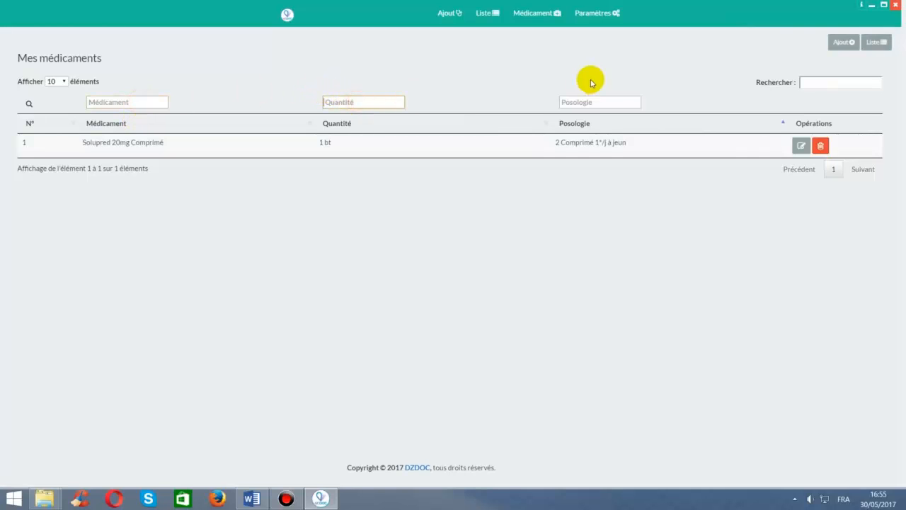
click(611, 99)
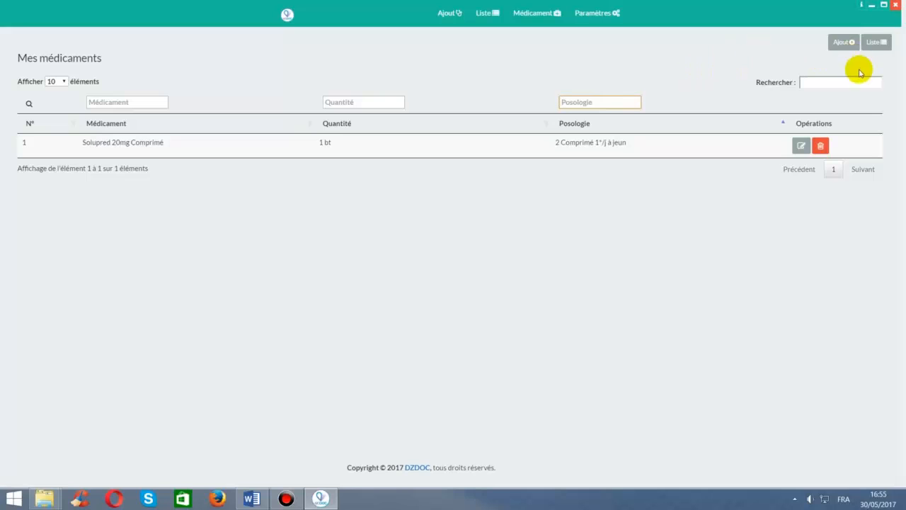
click(834, 80)
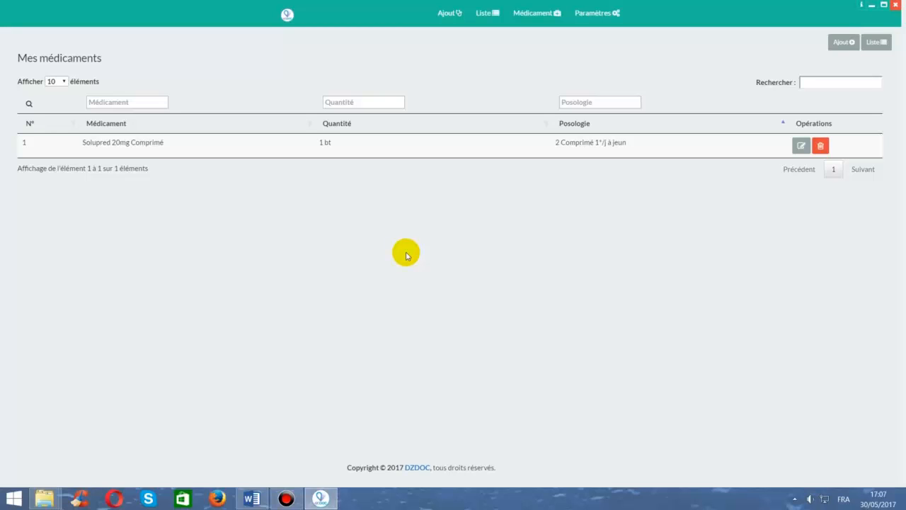
- Start a new prescription dated 10/06/2017
click(287, 15)
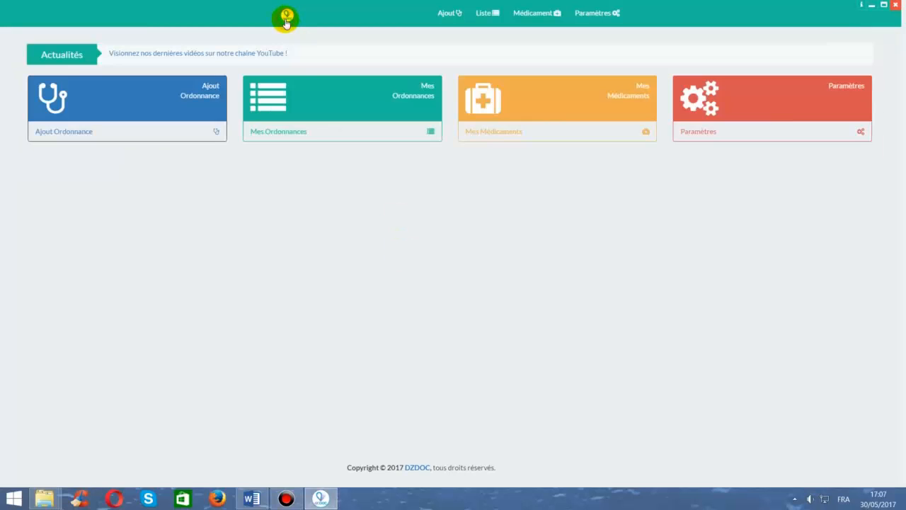
click(178, 107)
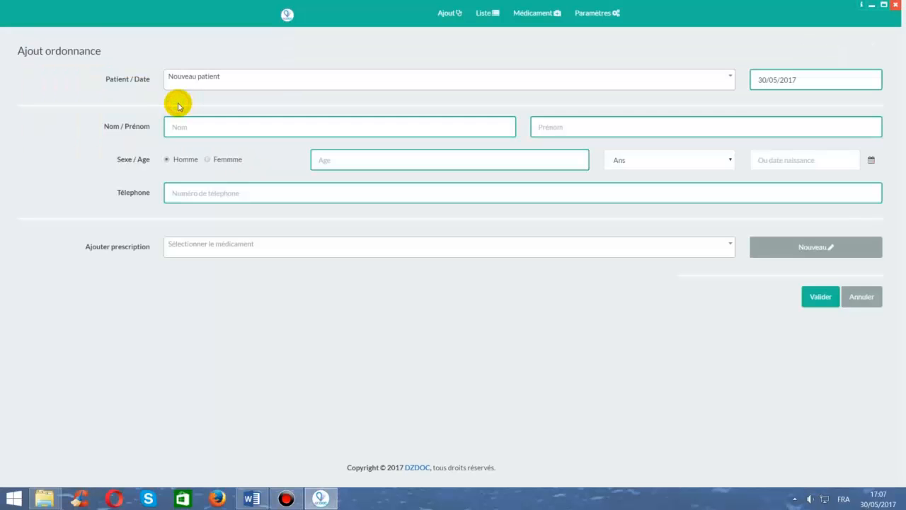
click(779, 80)
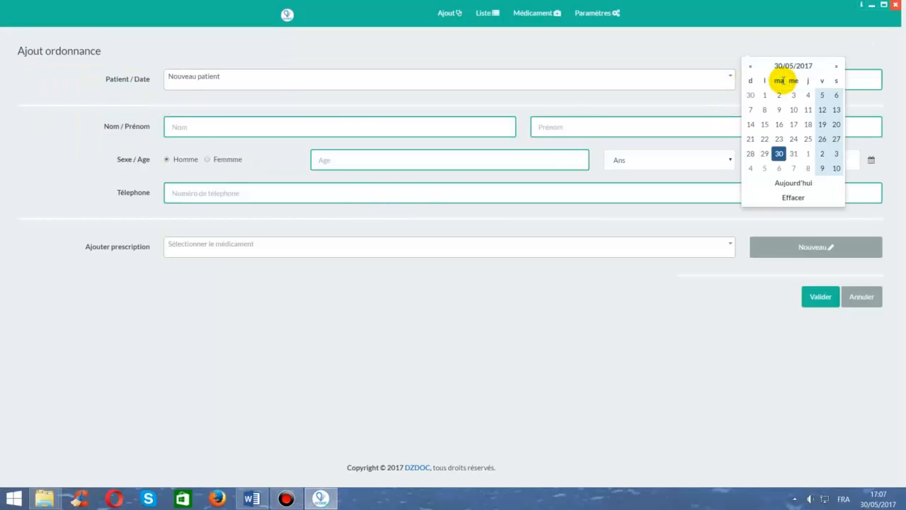
click(836, 169)
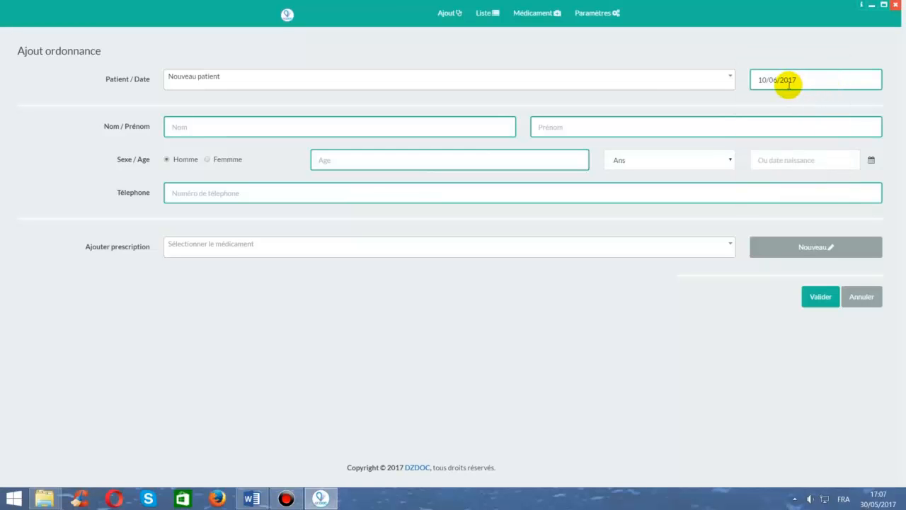
click(369, 127)
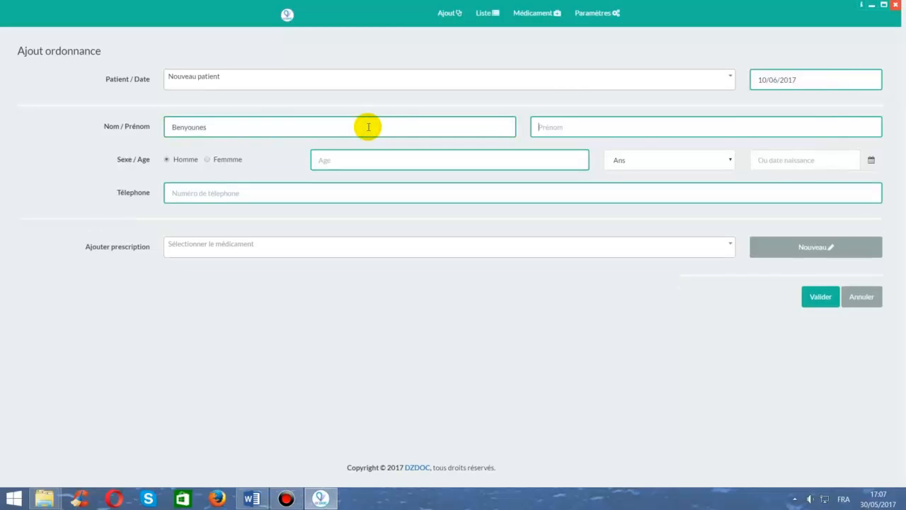
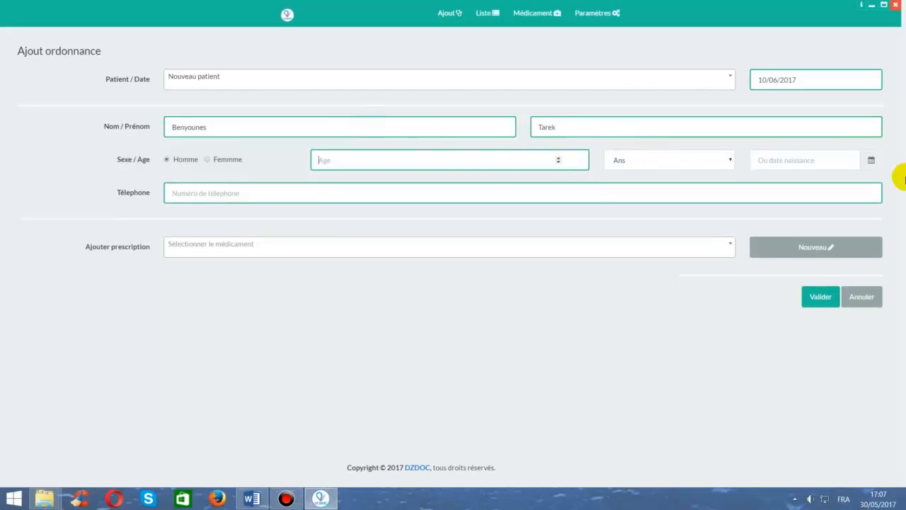
click(820, 160)
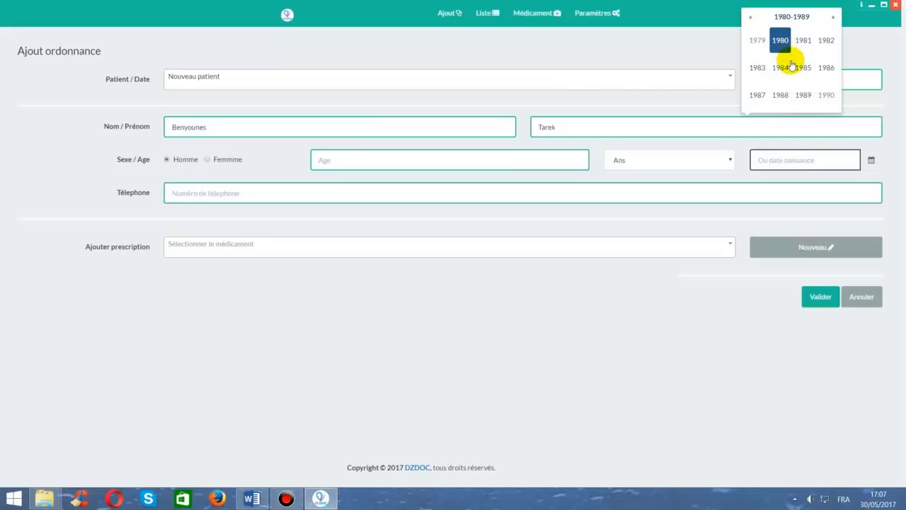
click(757, 40)
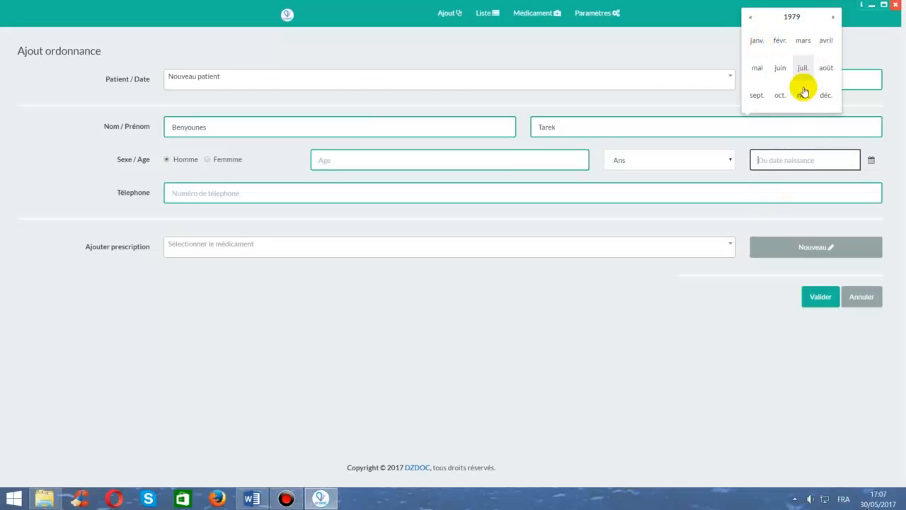
click(782, 68)
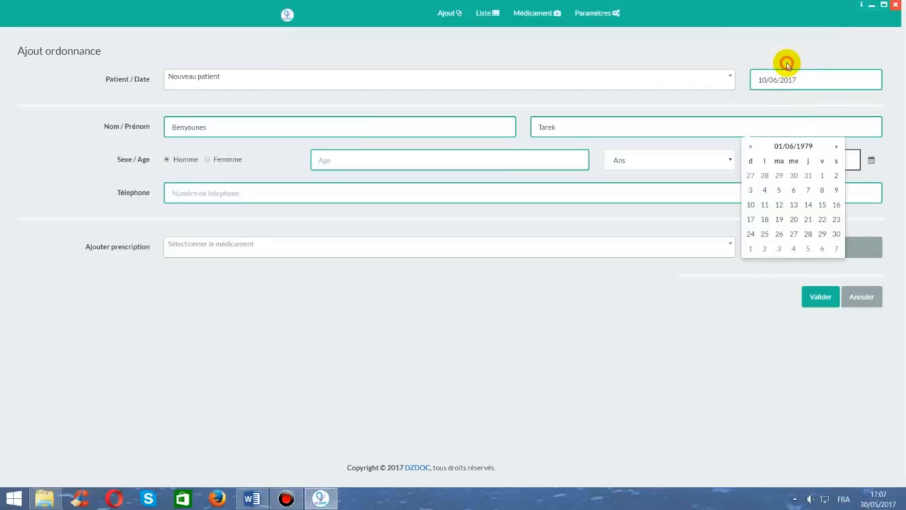
click(810, 190)
drag(343, 157, 304, 163)
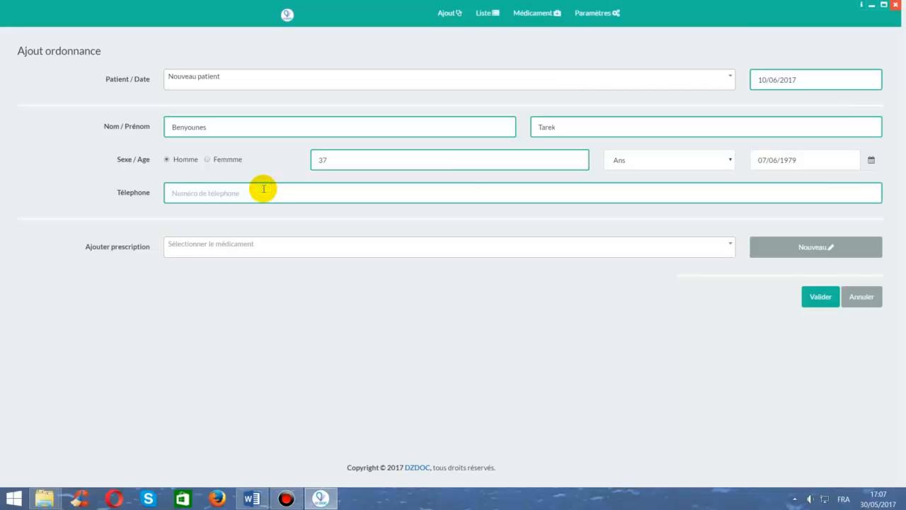
text(0777777777)
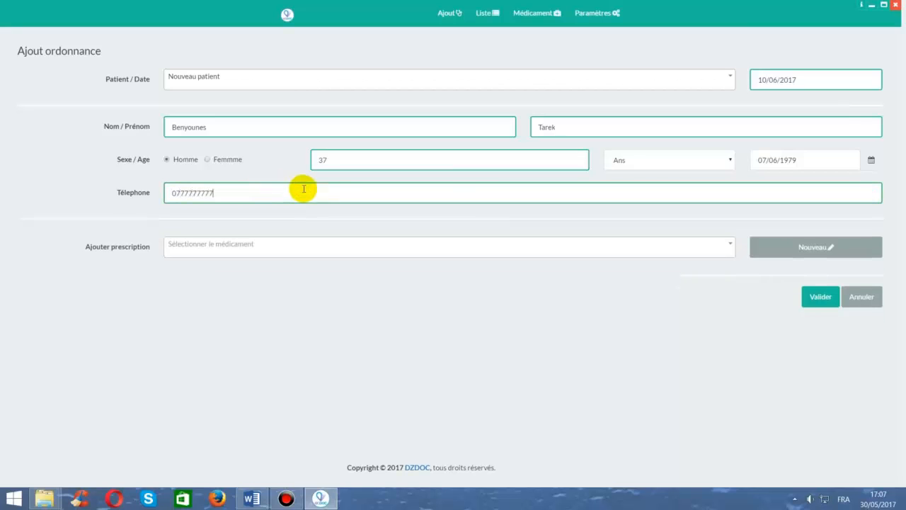
- Add Solupred 20mg Comprimé to the prescription plus a blank second line
click(673, 249)
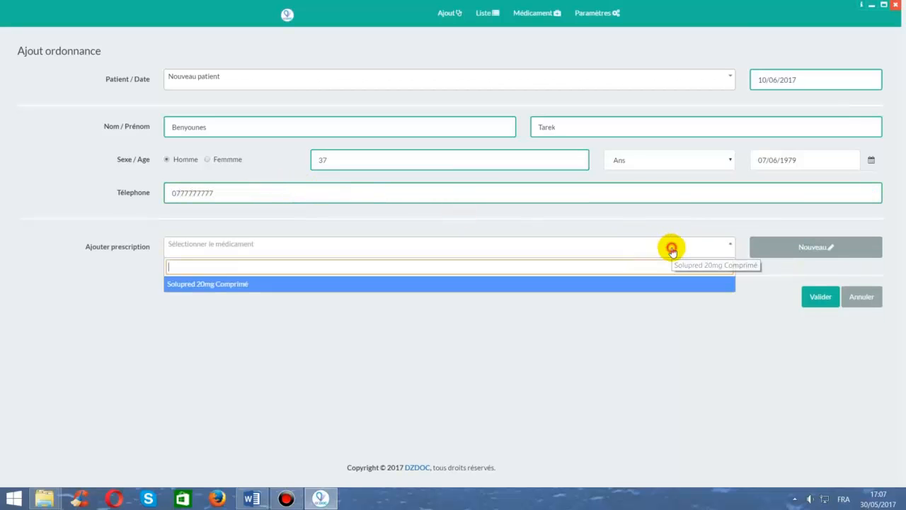
click(353, 286)
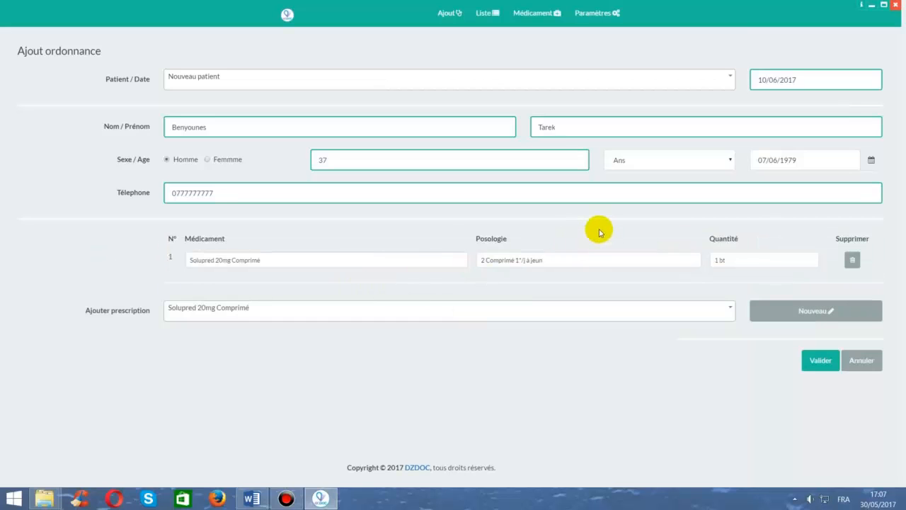
click(814, 312)
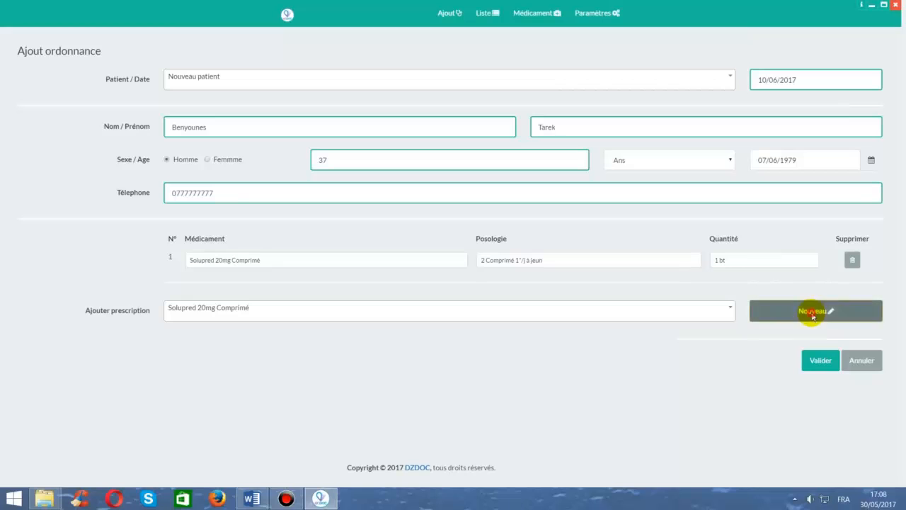
- Fill the second line with Doliprane 1000mg, 1 Comprimé 3°/j, 1 bt, and save
click(354, 282)
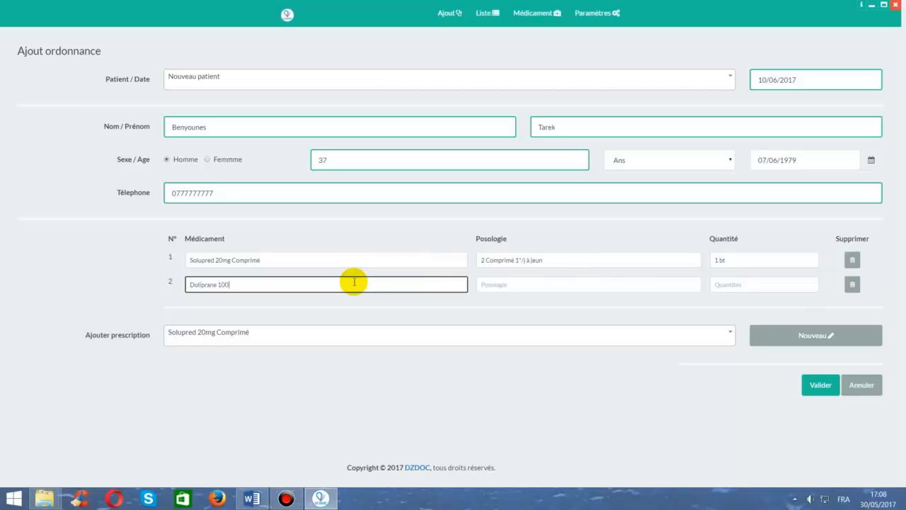
text(Doliprane 1000mg)
key(Tab)
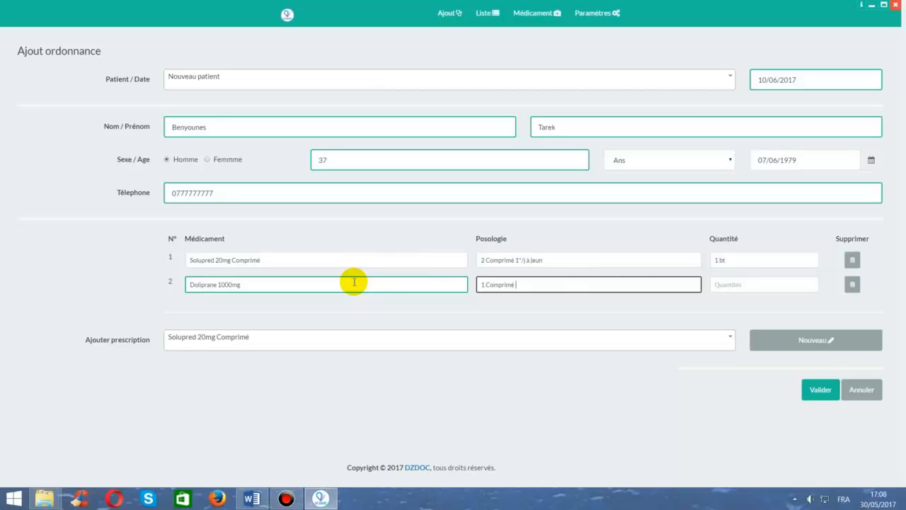
text(1 Comprimé 3°/j)
key(Tab)
text(1 b)
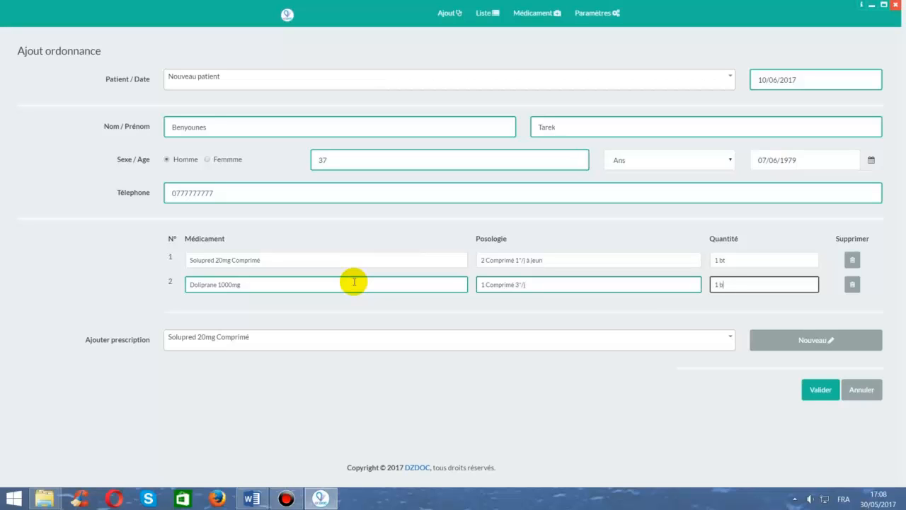
text(t)
click(821, 391)
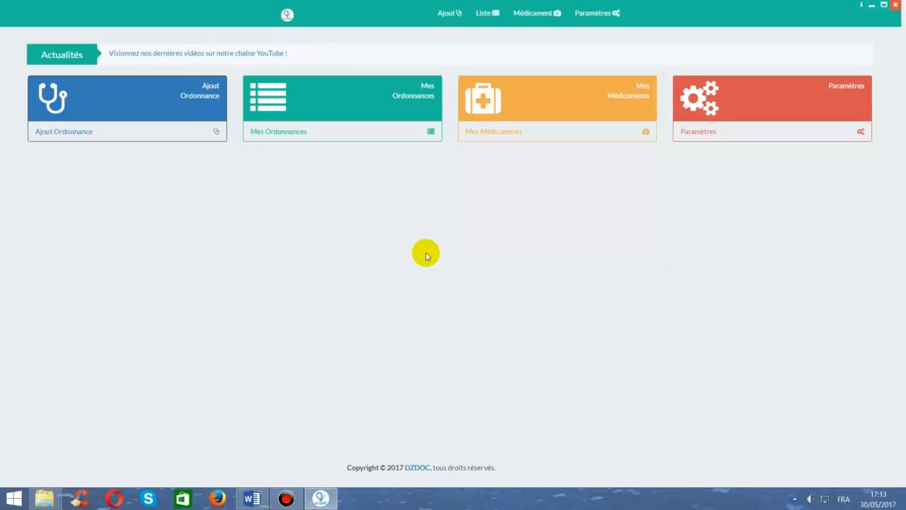
- Open Mes Ordonnances and try its reference, first-name, phone, date and general search filters
click(368, 115)
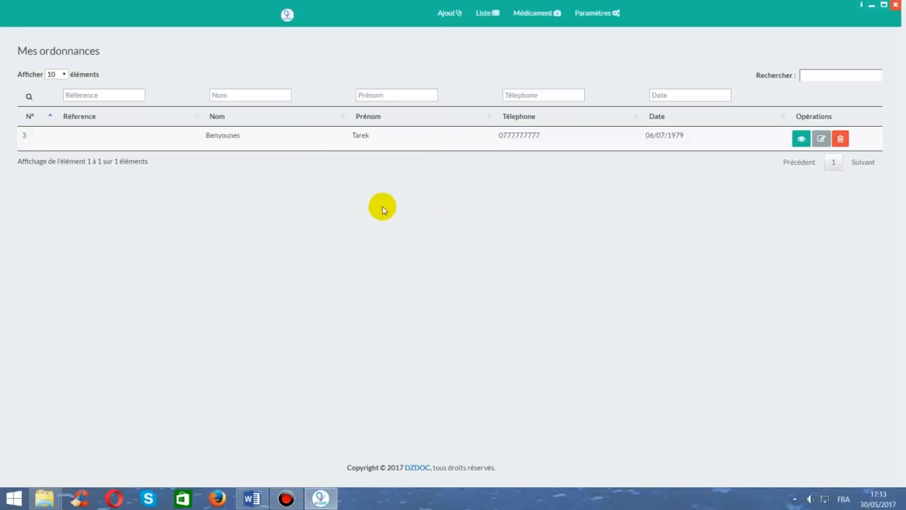
click(132, 95)
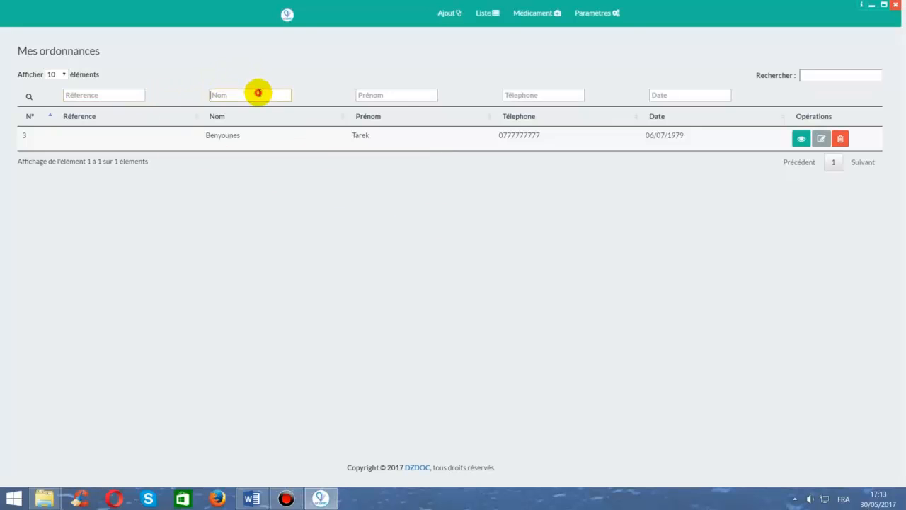
click(420, 95)
click(560, 94)
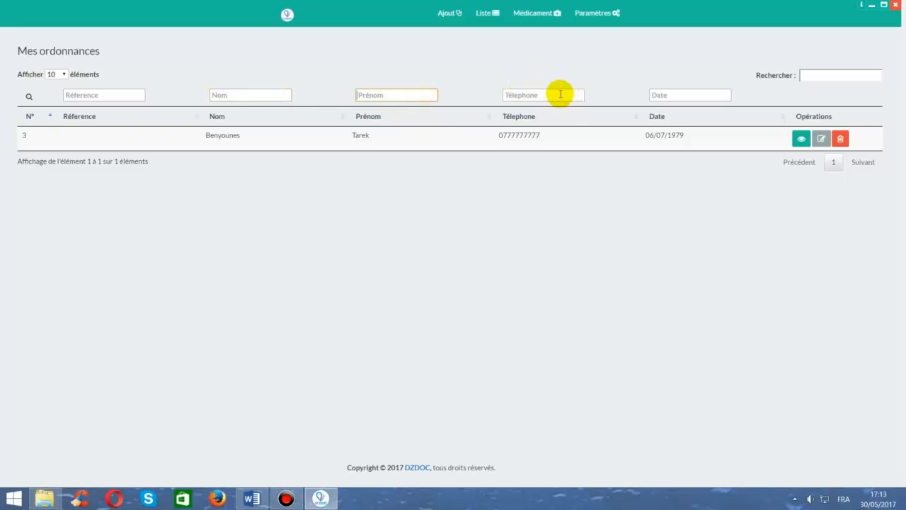
click(688, 94)
click(853, 75)
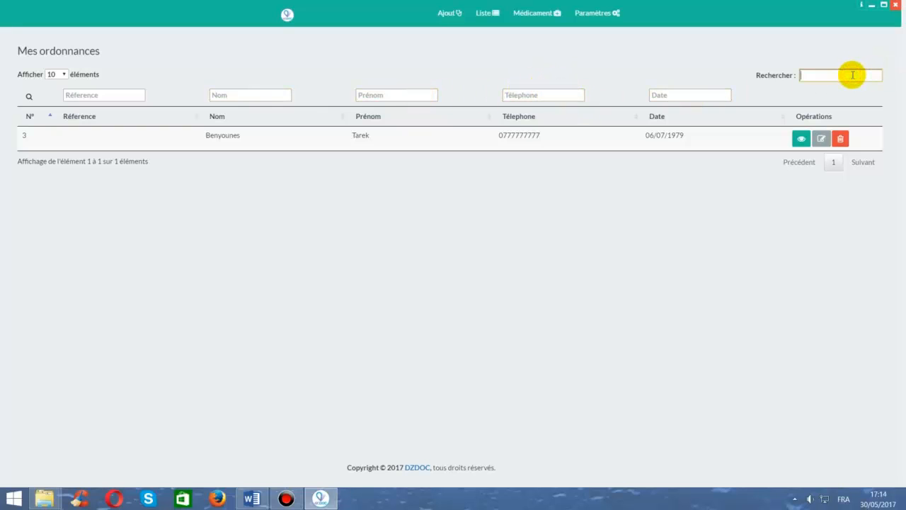
- Preview the patient's prescription, close it without printing, and open it for editing
click(802, 146)
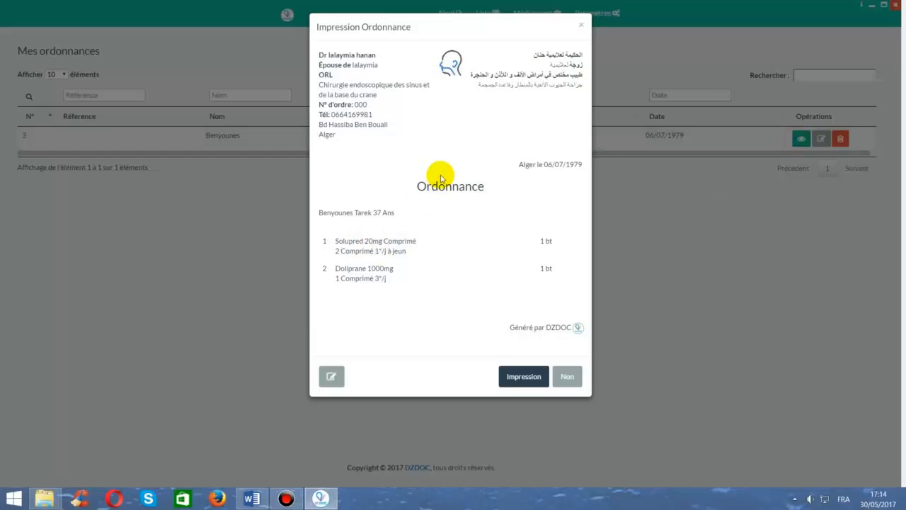
click(572, 375)
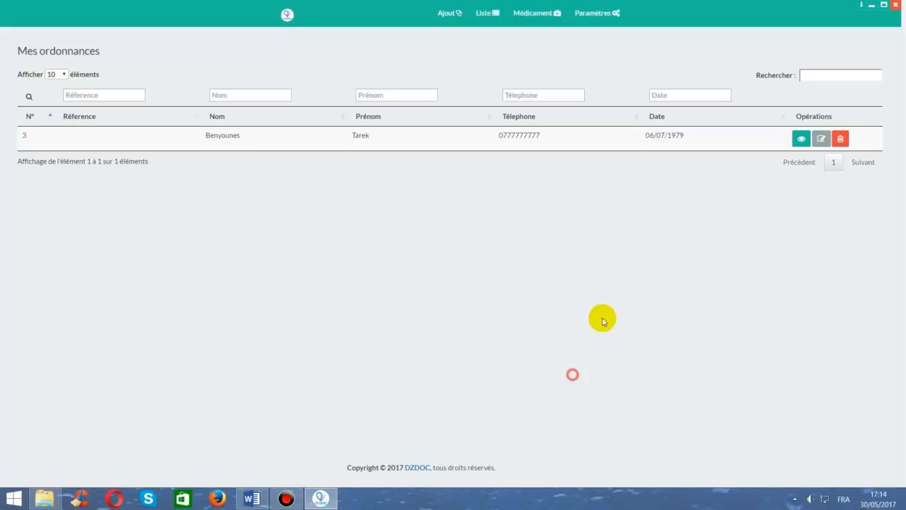
click(821, 140)
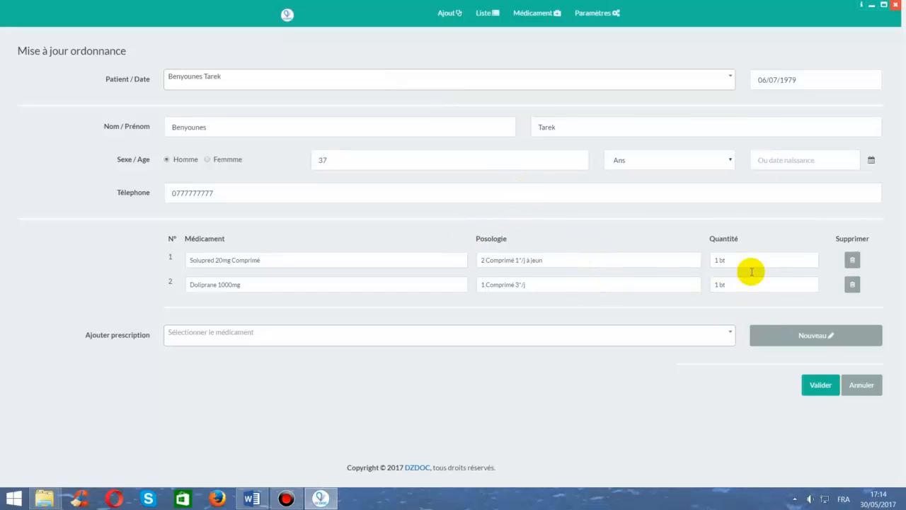
- Add a third blank line, then save the prescription to bring up its print preview
click(838, 332)
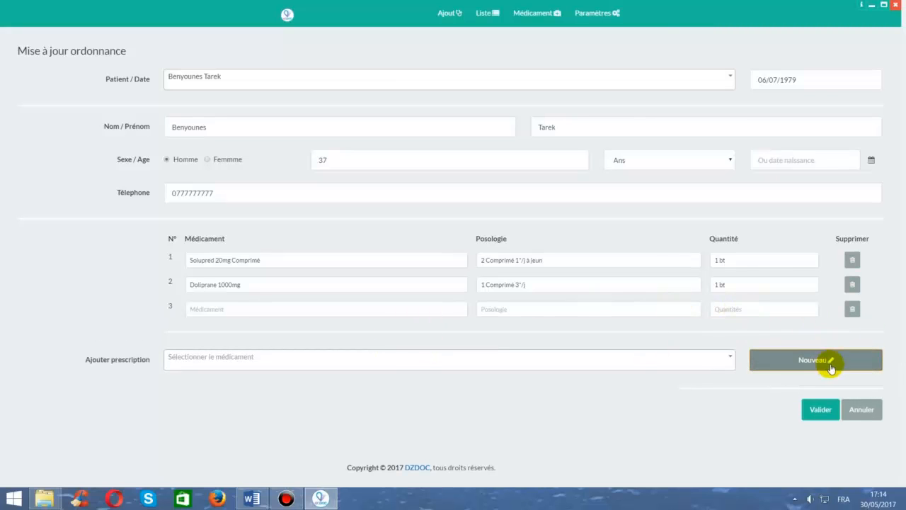
click(820, 410)
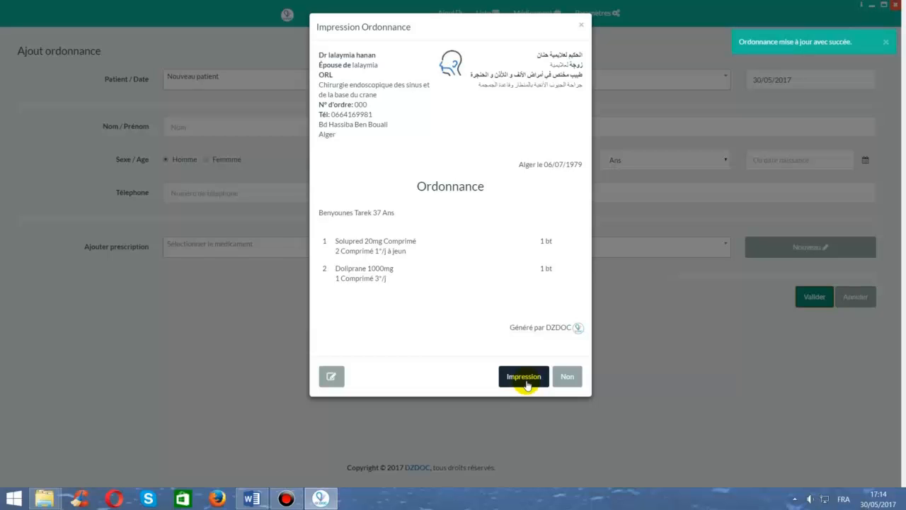
- Start printing the prescription and pick A5 148 x 210 mm paper, then discard that change
click(526, 385)
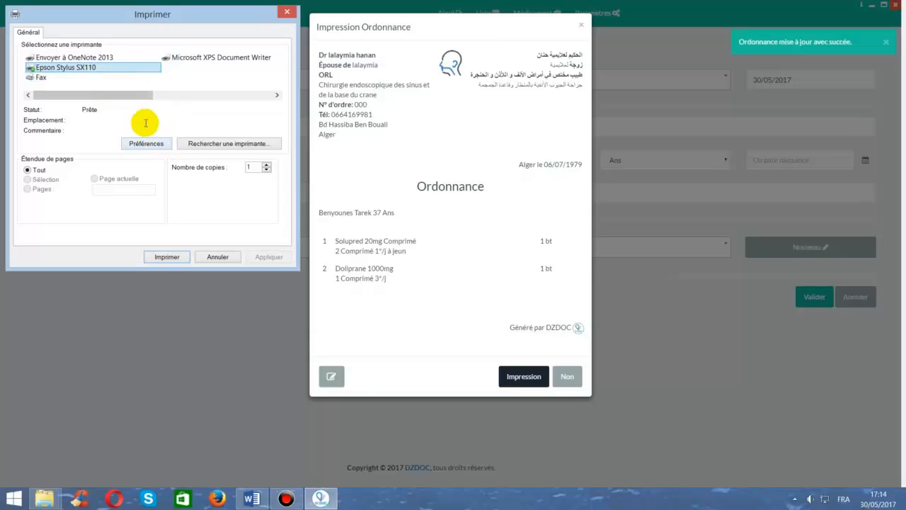
click(146, 143)
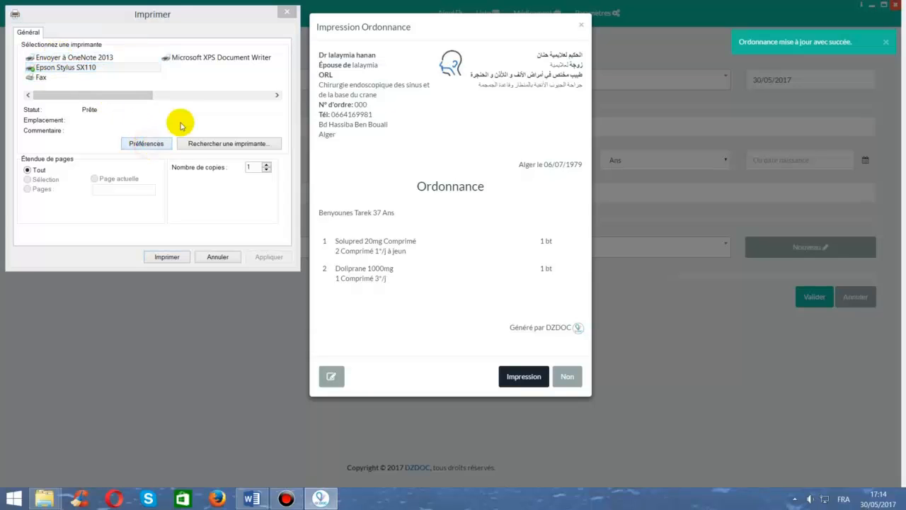
click(142, 197)
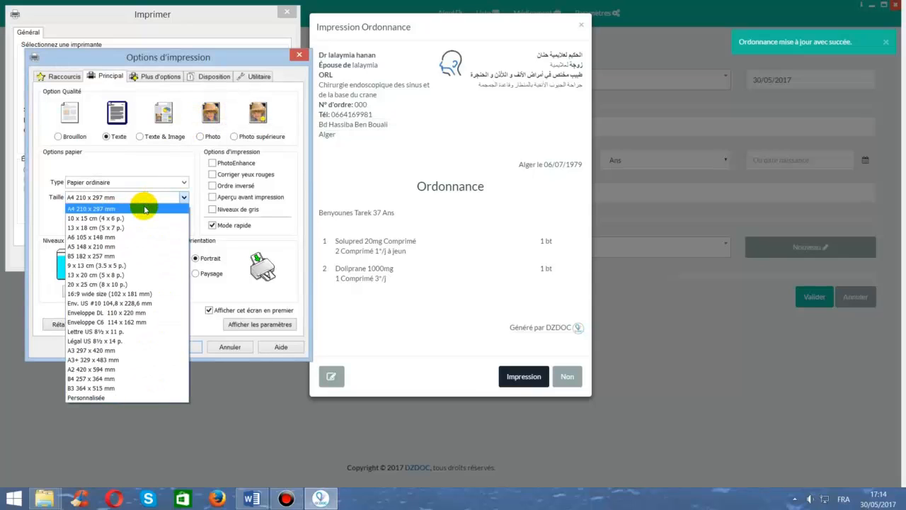
click(121, 246)
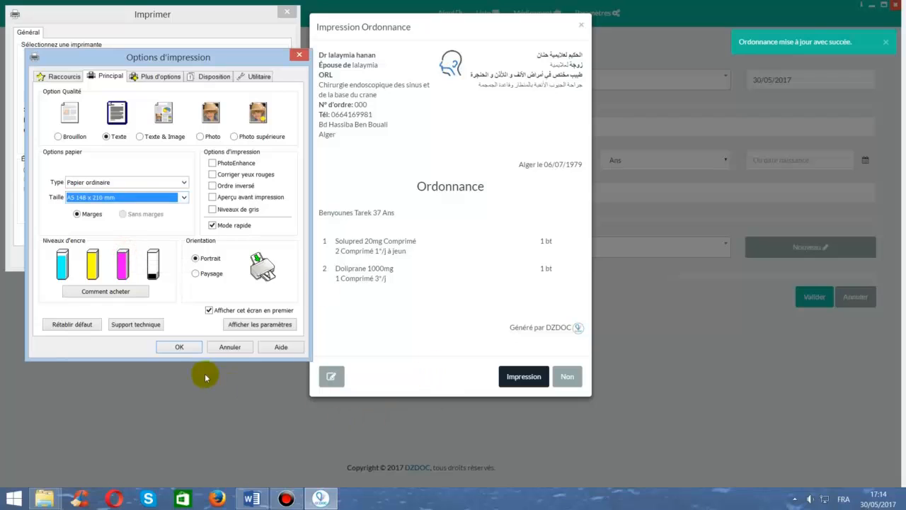
click(229, 347)
- On Microsoft XPS Document Writer, set Portrait and A5 paper format, then cancel printing
click(211, 63)
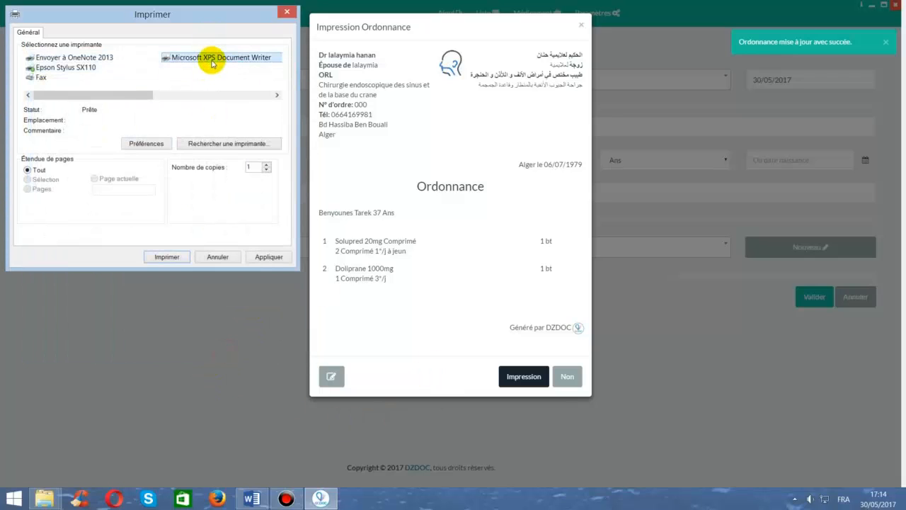
click(146, 143)
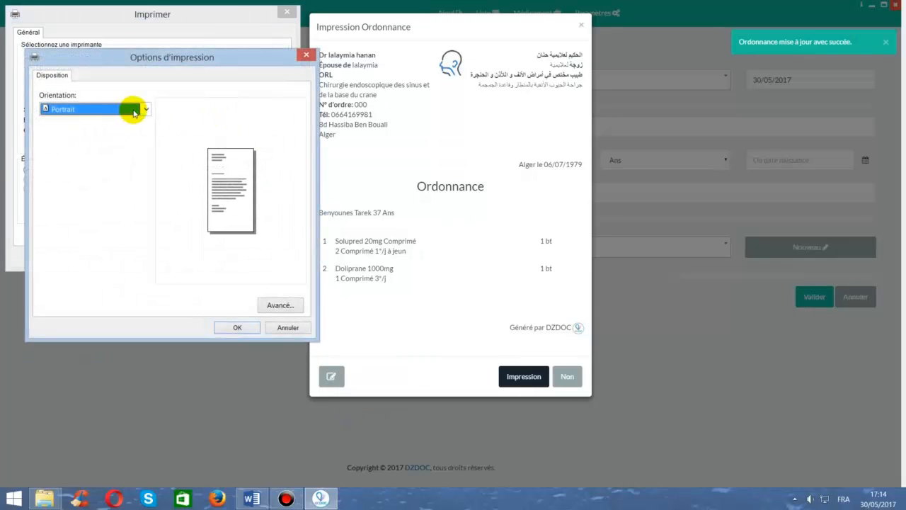
click(134, 110)
click(133, 108)
click(269, 303)
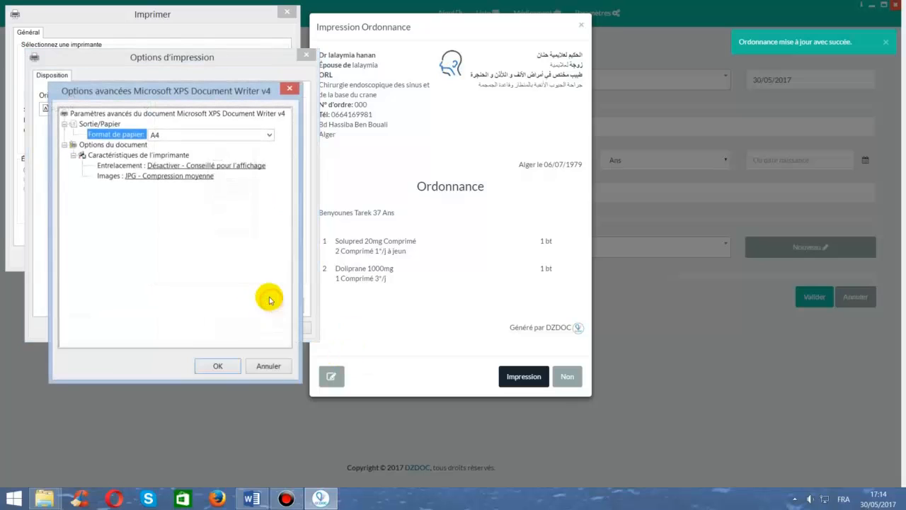
click(226, 134)
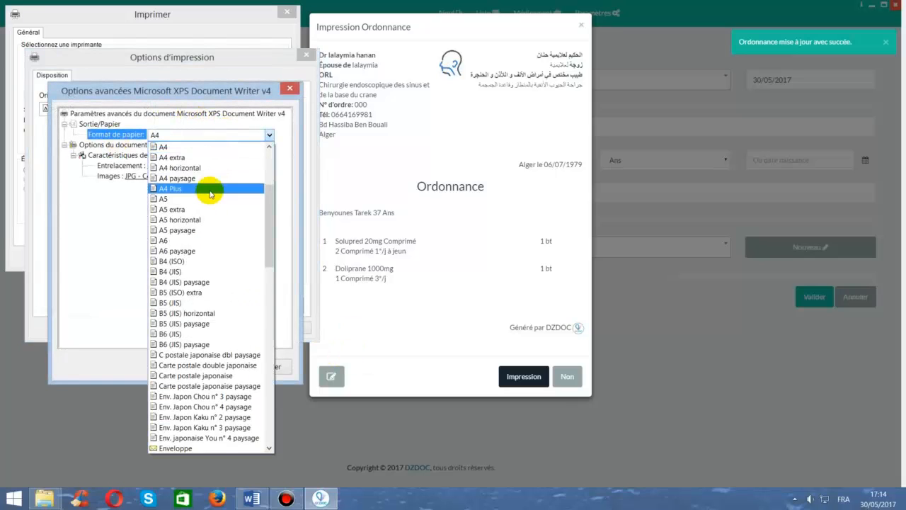
click(210, 199)
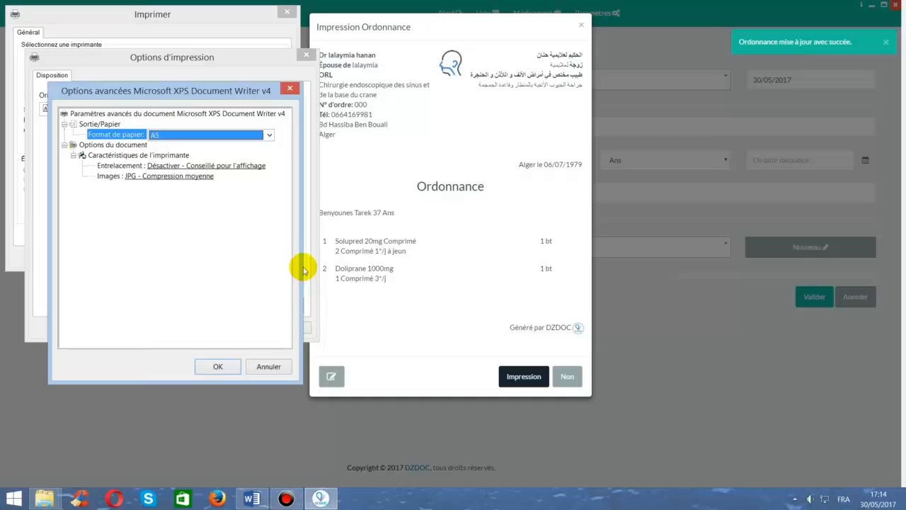
click(269, 366)
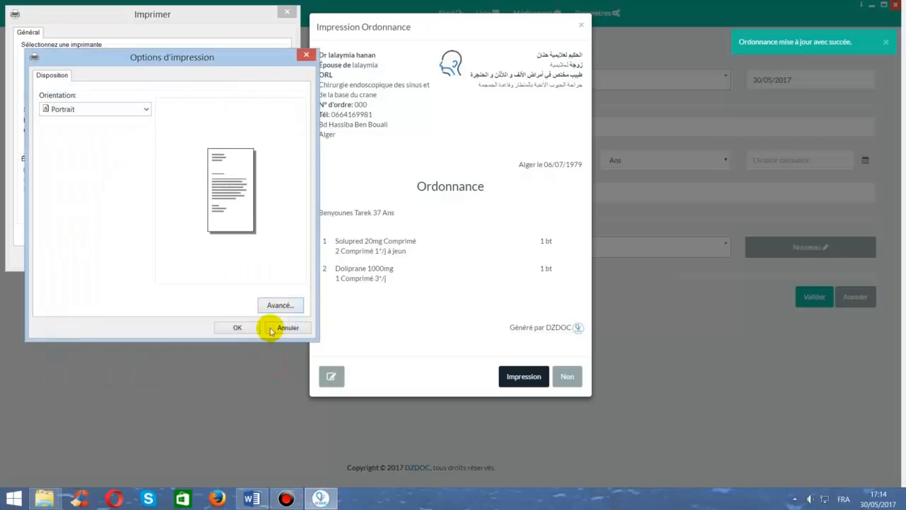
click(269, 324)
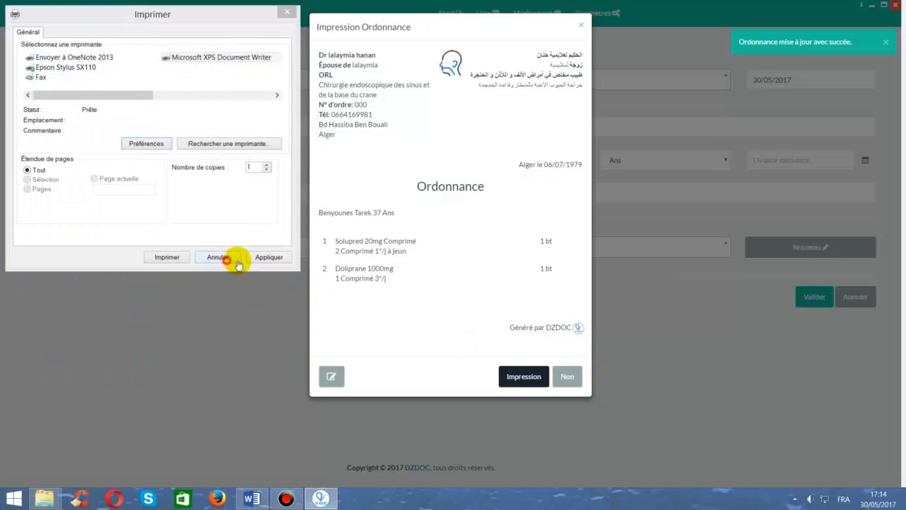
click(226, 257)
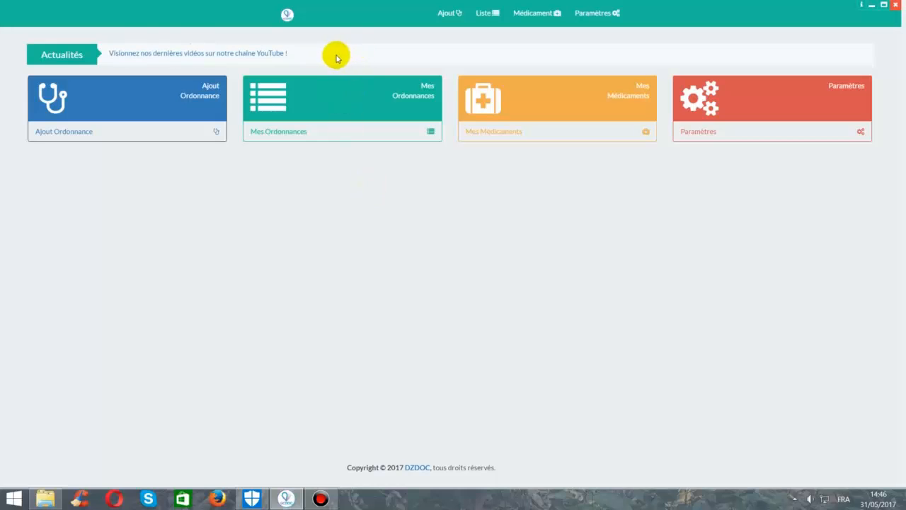
drag(337, 58, 108, 55)
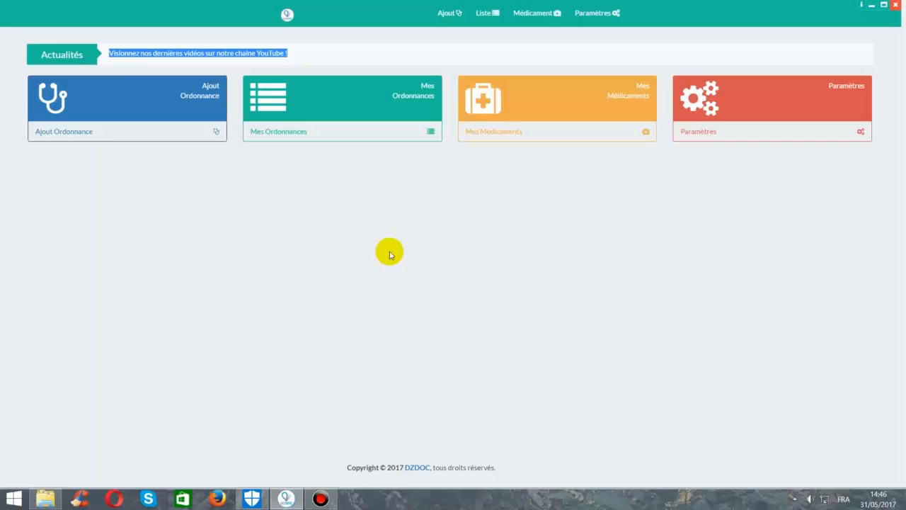
- From the About page, open the STANDARD versus GCDOC PRO version comparison window
click(390, 255)
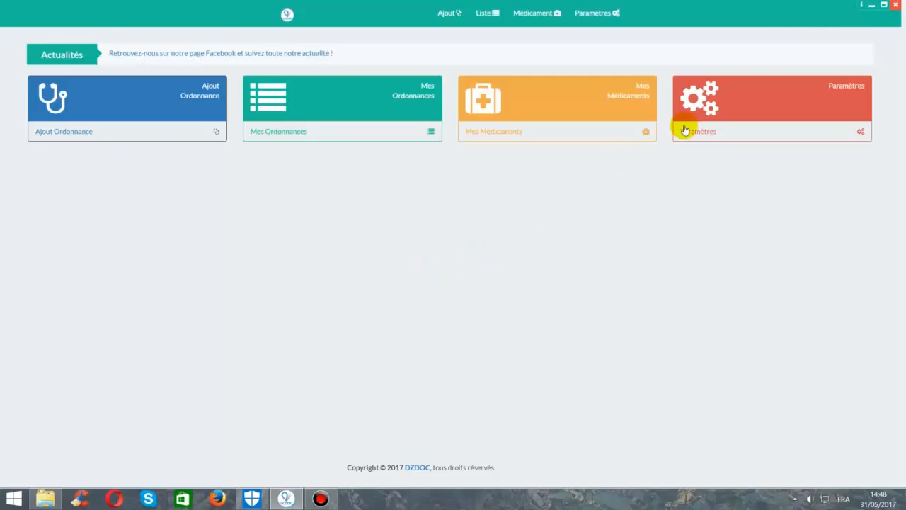
click(862, 9)
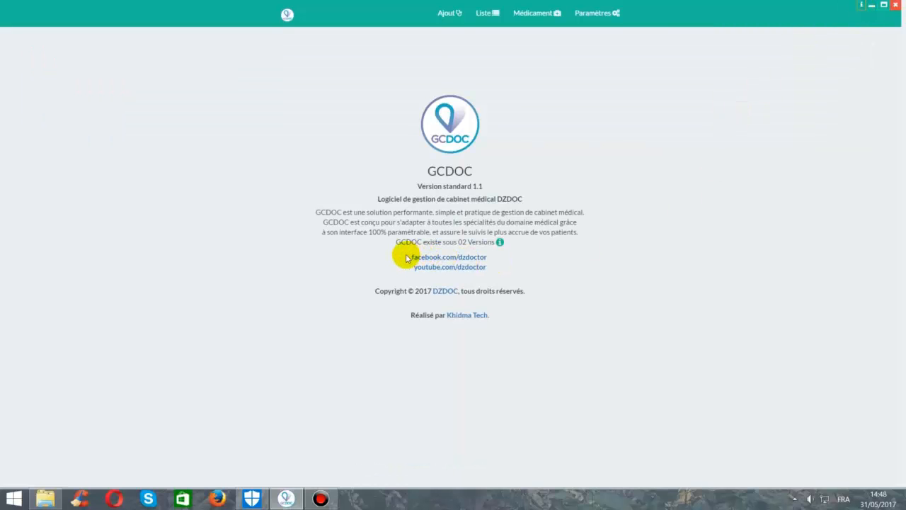
drag(405, 256, 518, 265)
click(545, 269)
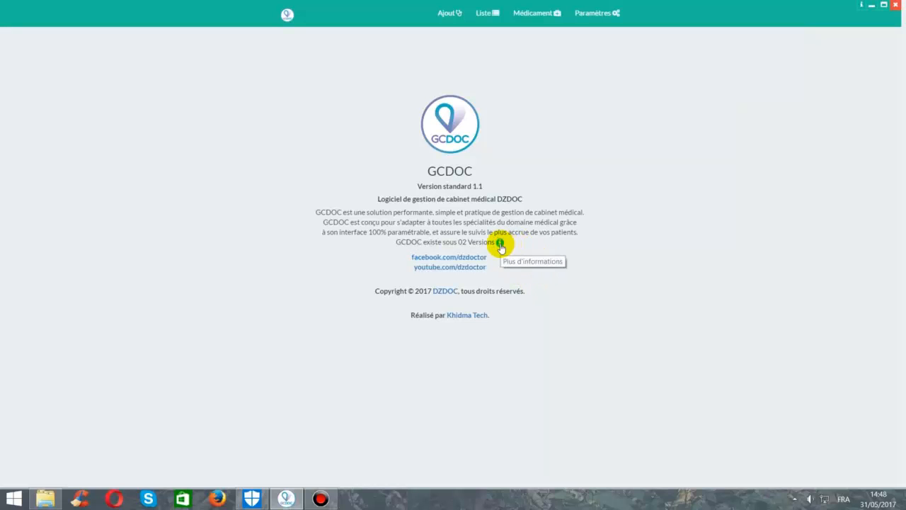
click(500, 243)
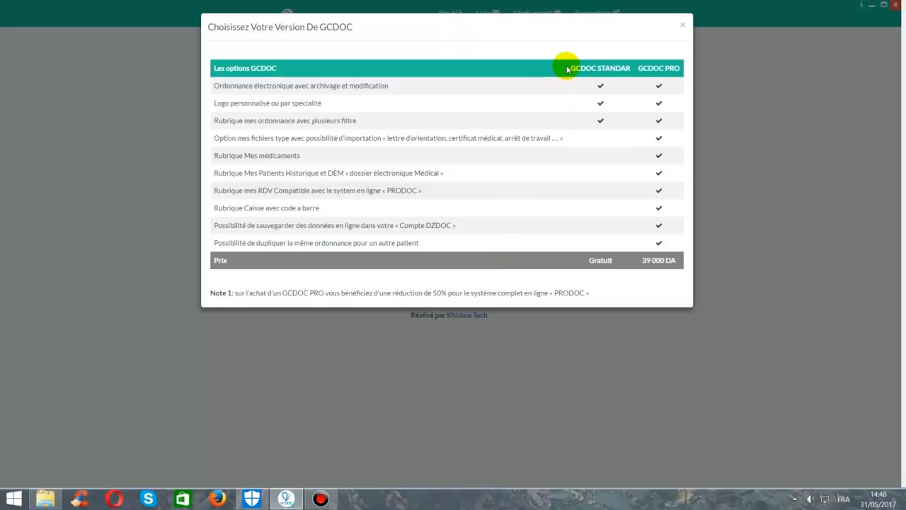
drag(567, 68, 673, 125)
click(454, 153)
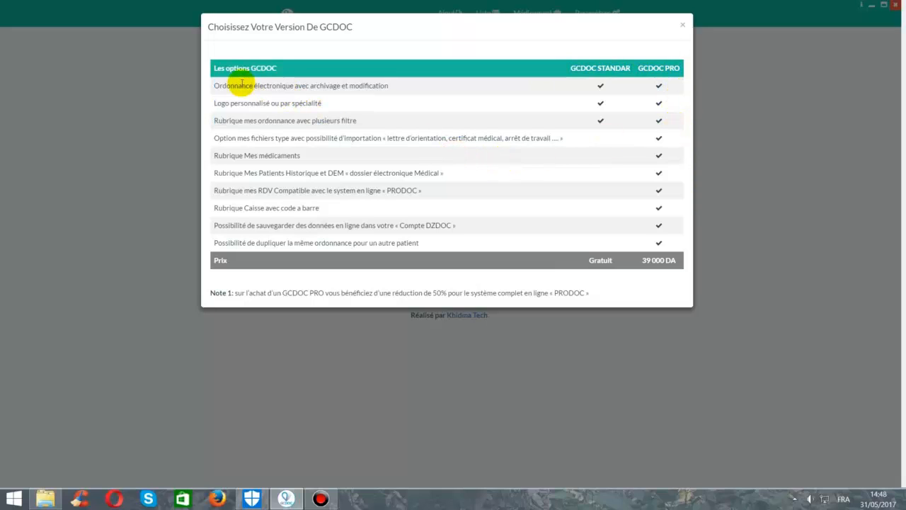
drag(214, 83, 390, 111)
click(390, 109)
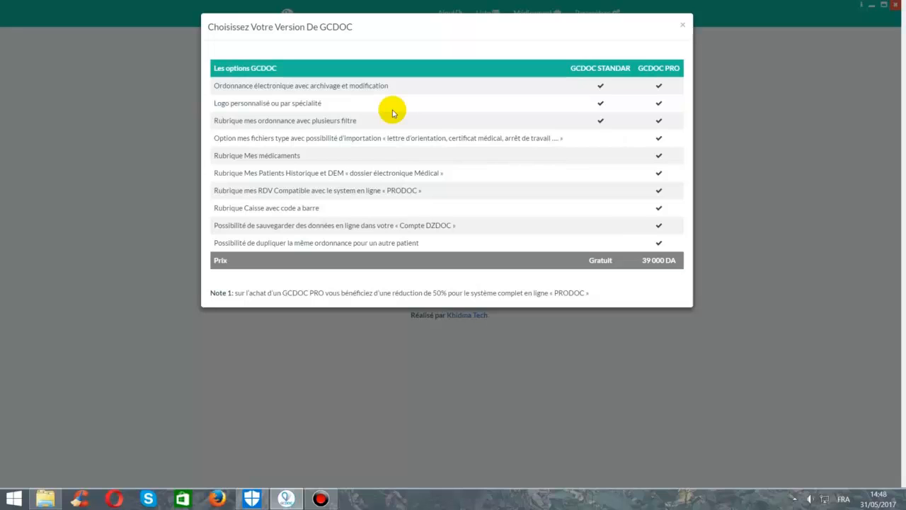
drag(215, 155, 311, 155)
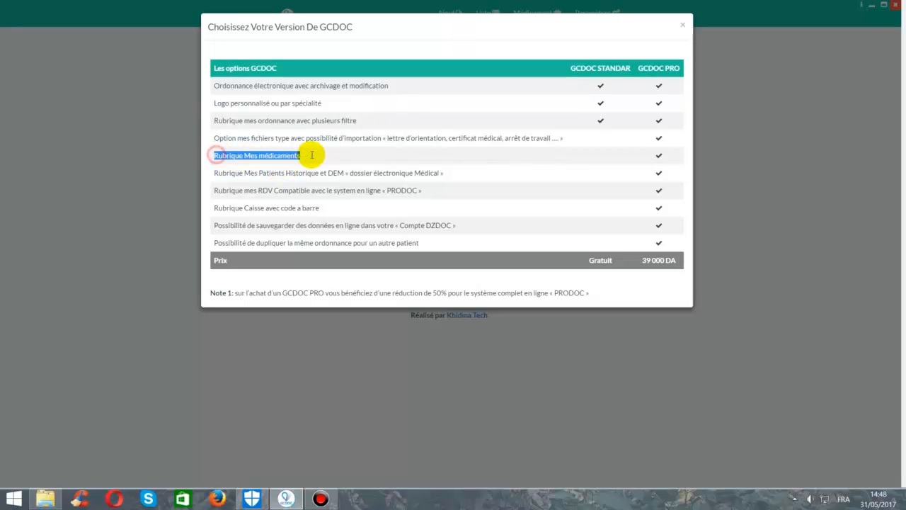
click(319, 155)
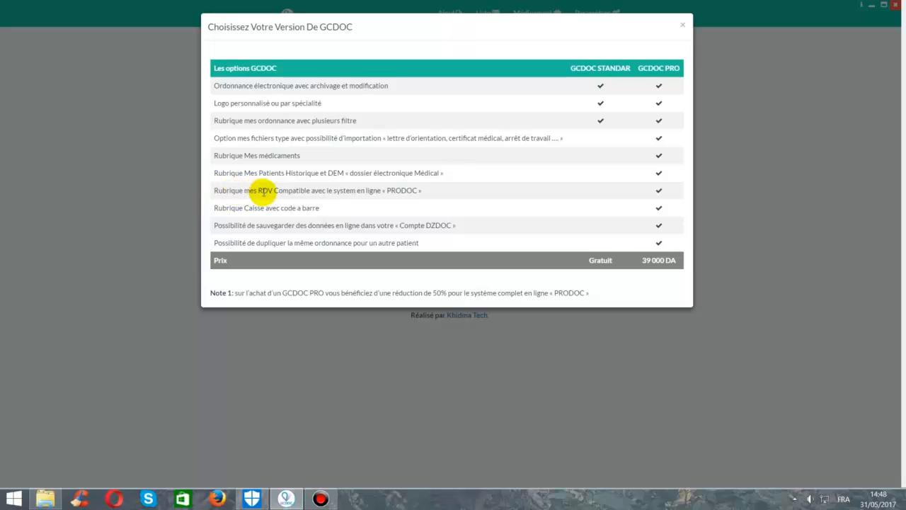
drag(259, 190, 430, 188)
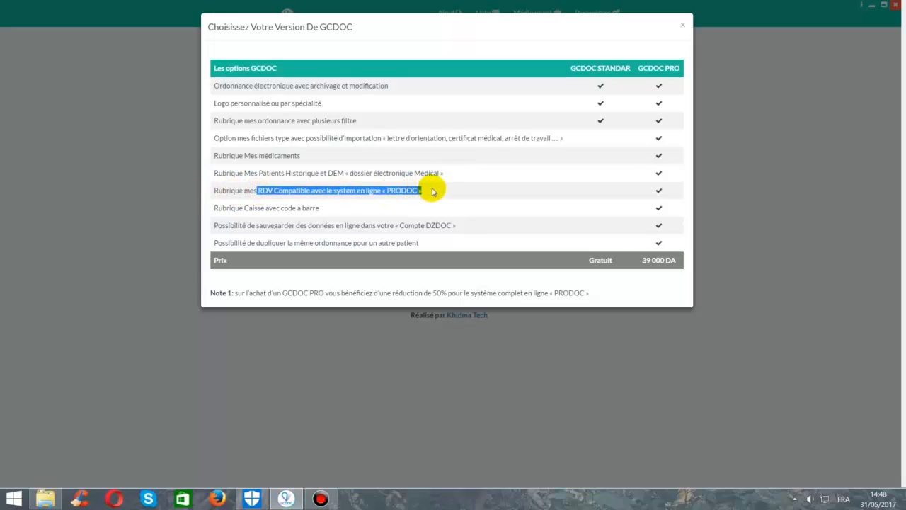
click(432, 190)
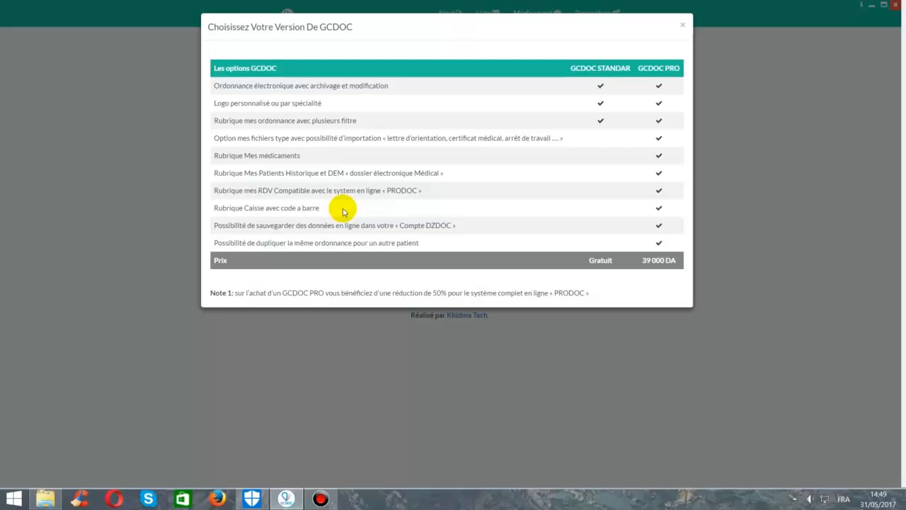
- Highlight DZDOC, the Note 1 text and the feature list, then close the comparison window
double_click(439, 225)
click(466, 224)
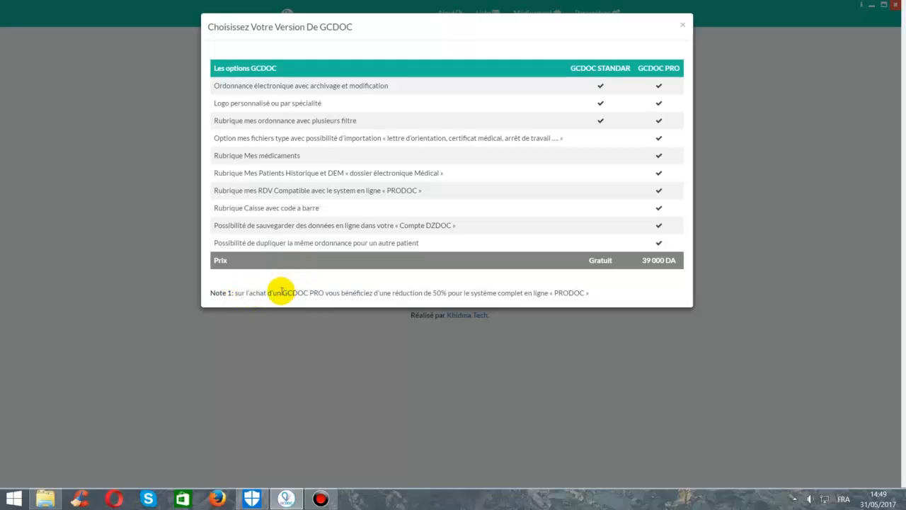
drag(282, 292, 601, 285)
click(601, 284)
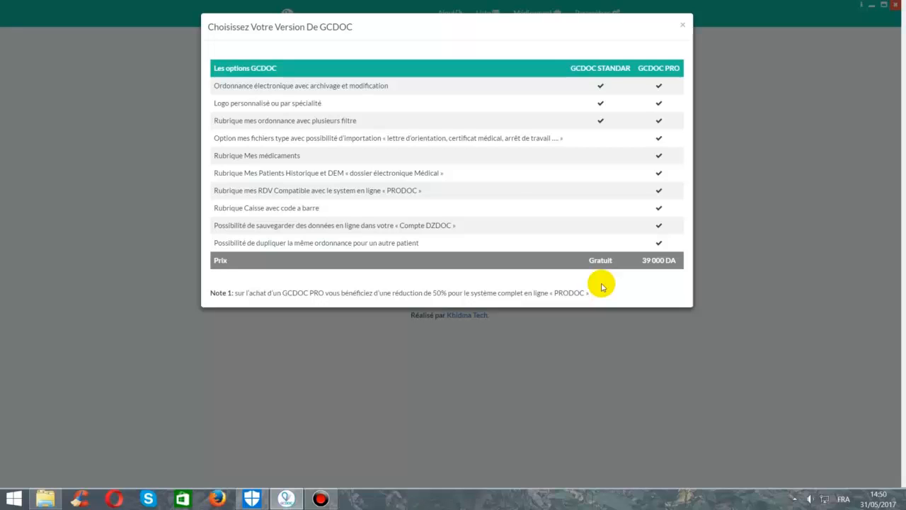
drag(214, 84, 512, 207)
click(512, 206)
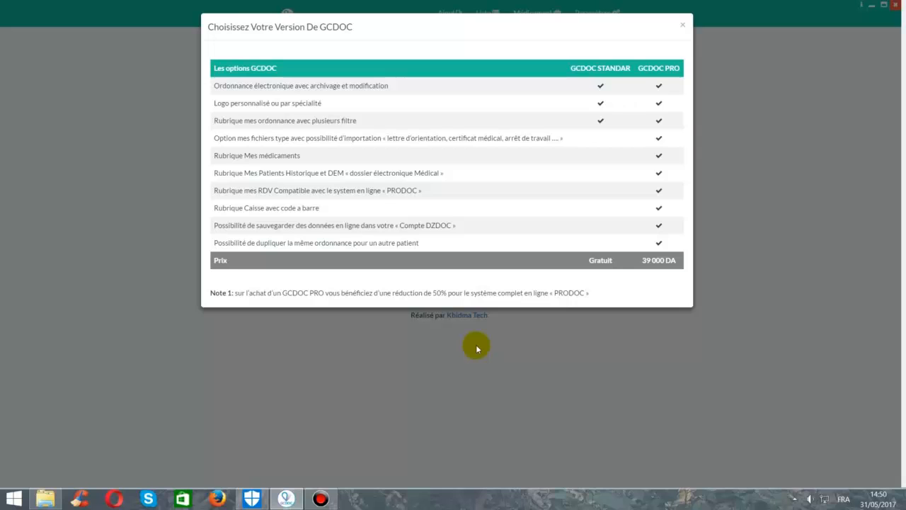
click(684, 27)
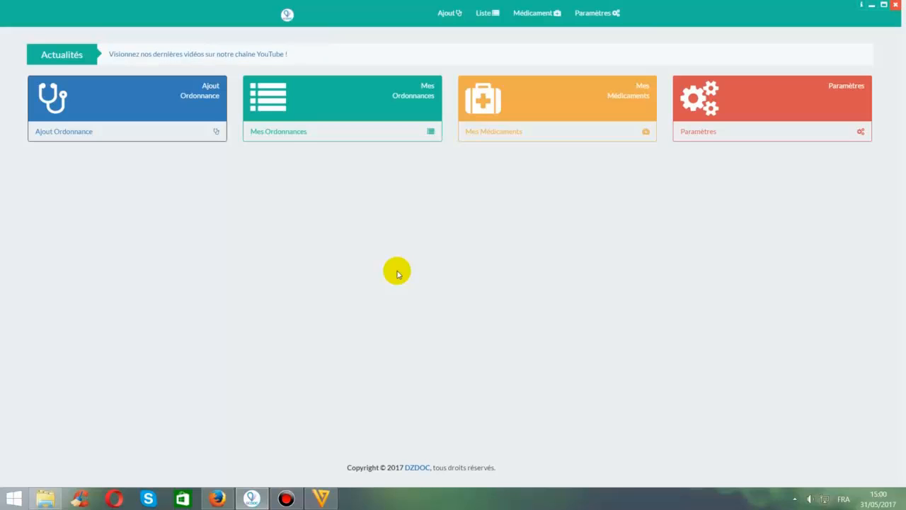